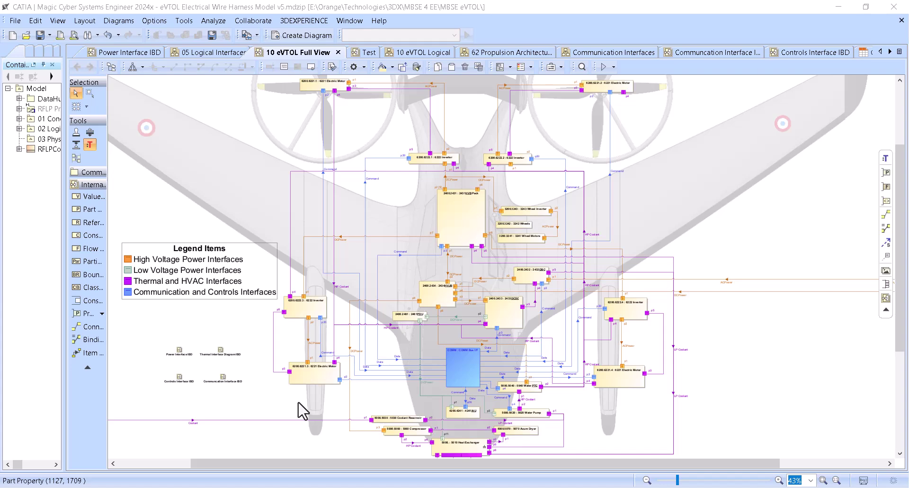
Filter the 10 eVTOL Full View diagram to show only the High Voltage Power Interfaces legend item.
left_click(232, 266)
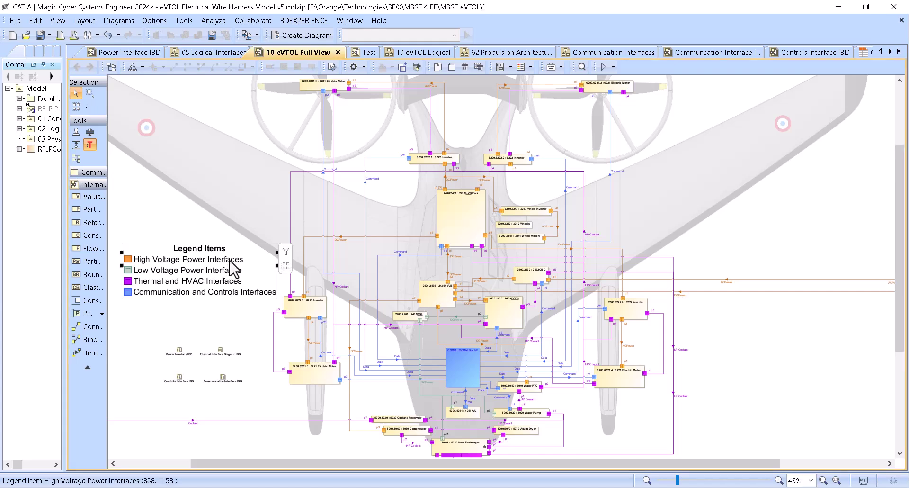
left_click(286, 250)
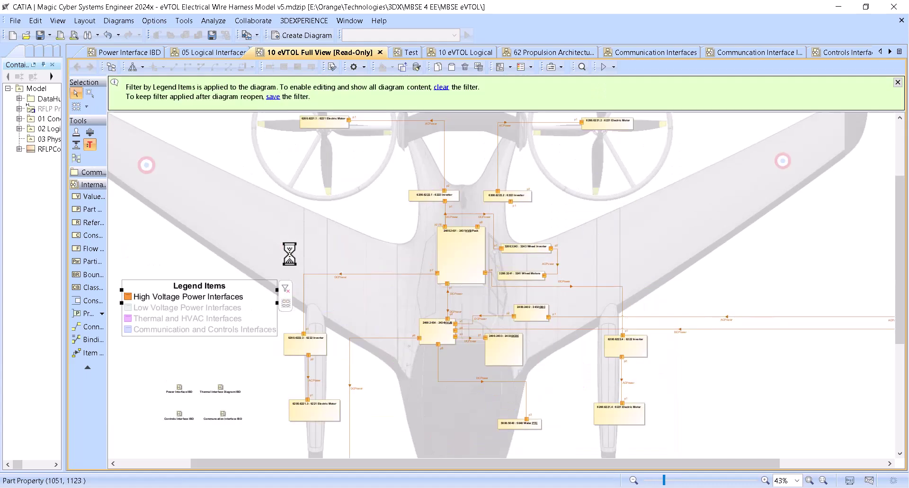
scroll(290, 256, "down", 2)
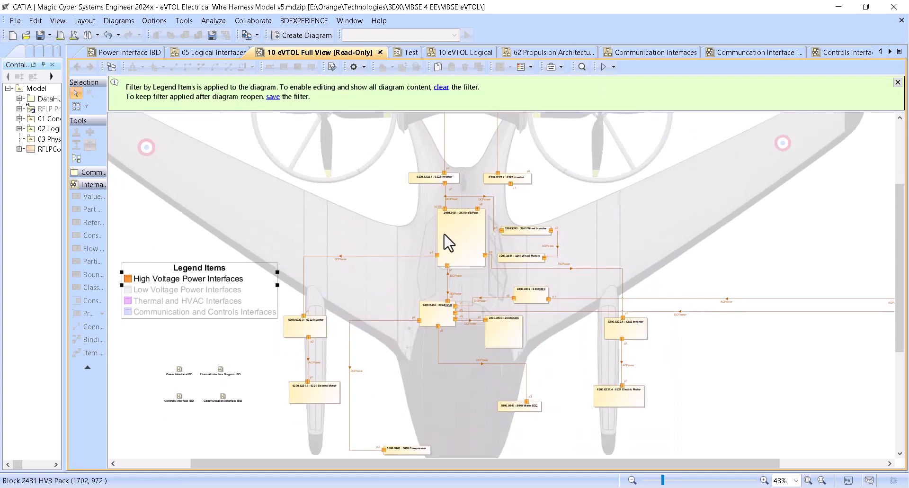
Examine the high-voltage power connections between the HVB Pack, the inverters and the electric motors.
scroll(449, 243, "up", 1)
scroll(447, 242, "down", 1)
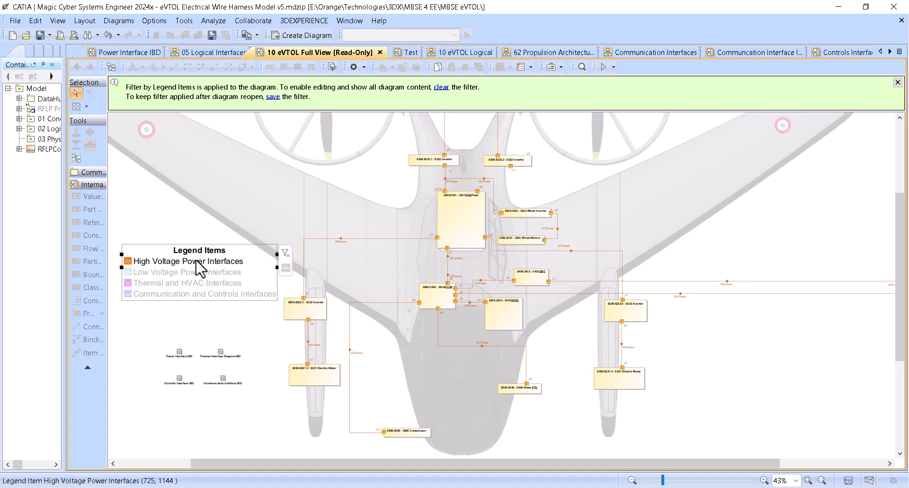
scroll(400, 305, "up", 1)
scroll(402, 303, "down", 1)
scroll(465, 286, "up", 1)
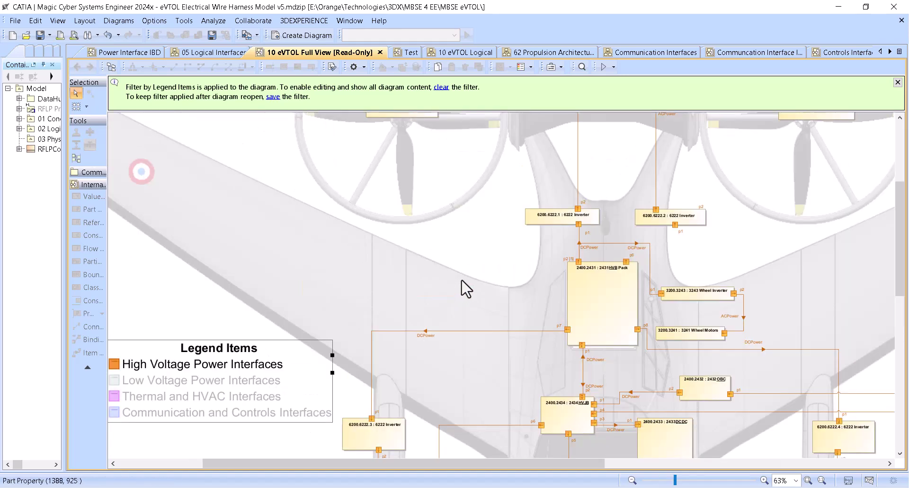
scroll(507, 286, "up", 1)
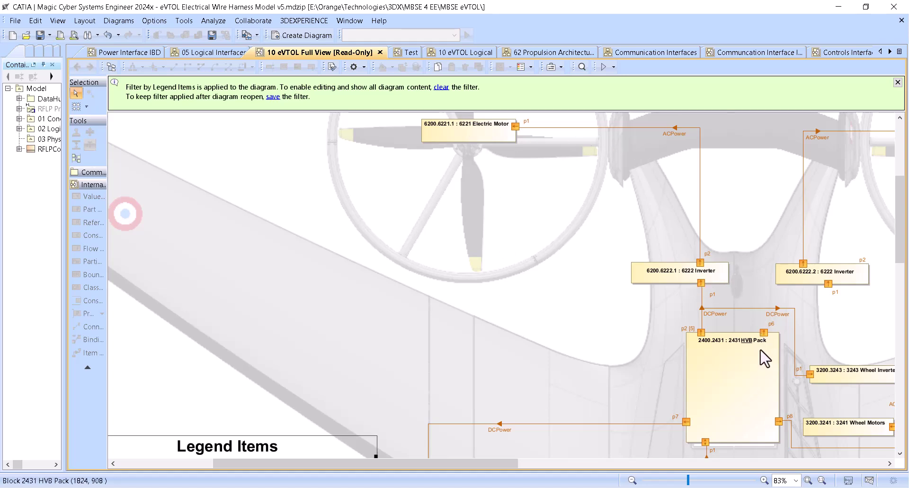
scroll(738, 338, "down", 1)
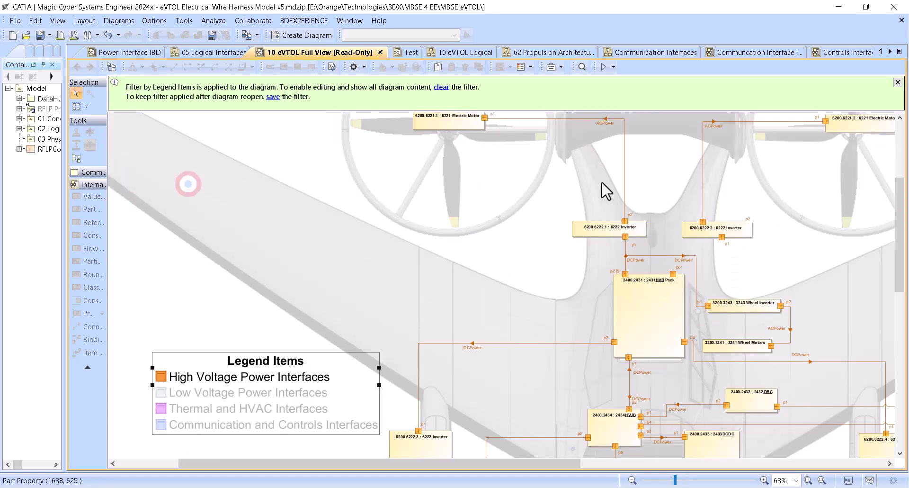
scroll(606, 191, "down", 1)
scroll(528, 180, "up", 2)
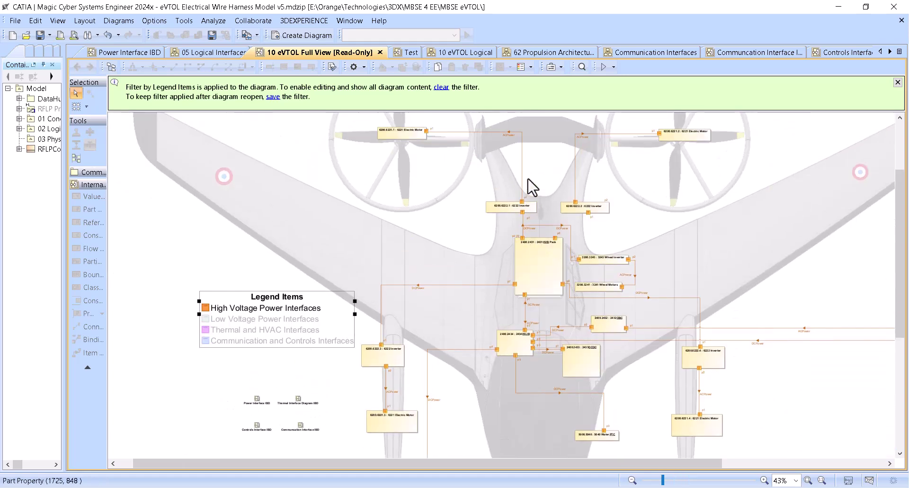
scroll(526, 177, "up", 2)
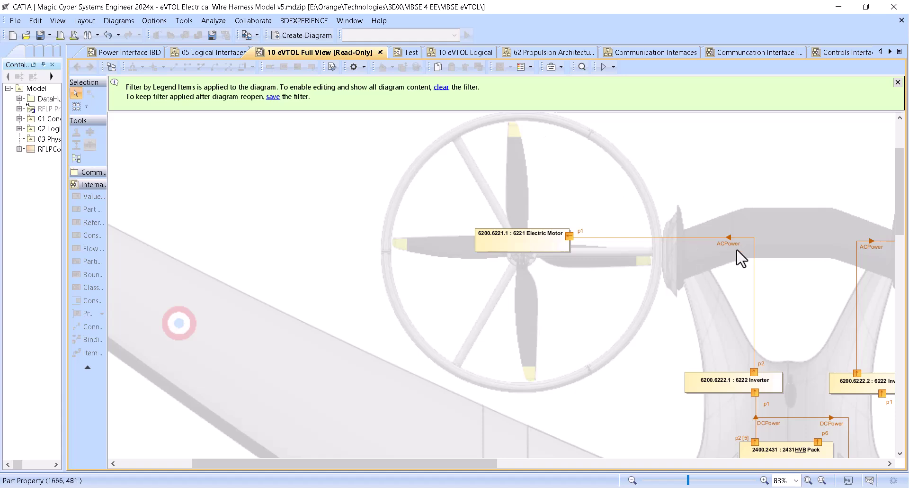
scroll(742, 258, "down", 2)
scroll(726, 256, "down", 2)
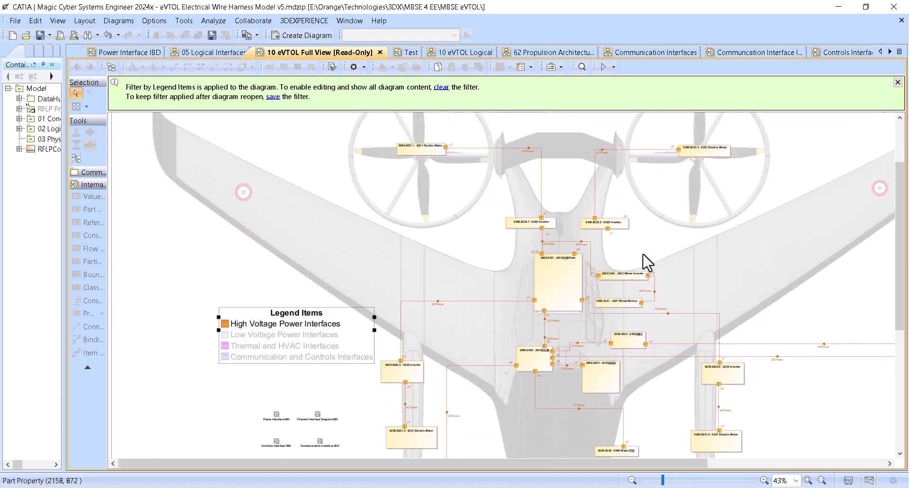
Add Communication and Controls Interfaces to the legend filter and dismiss the filter notification.
left_click(369, 356)
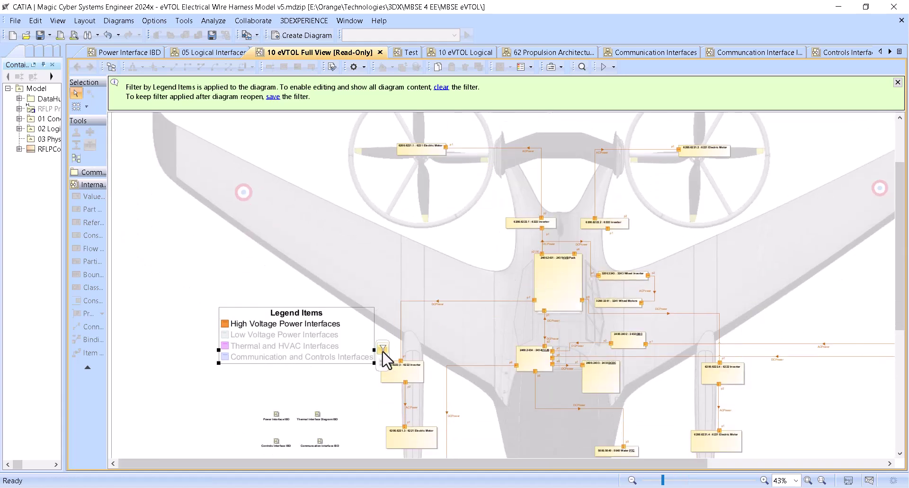
left_click(382, 349)
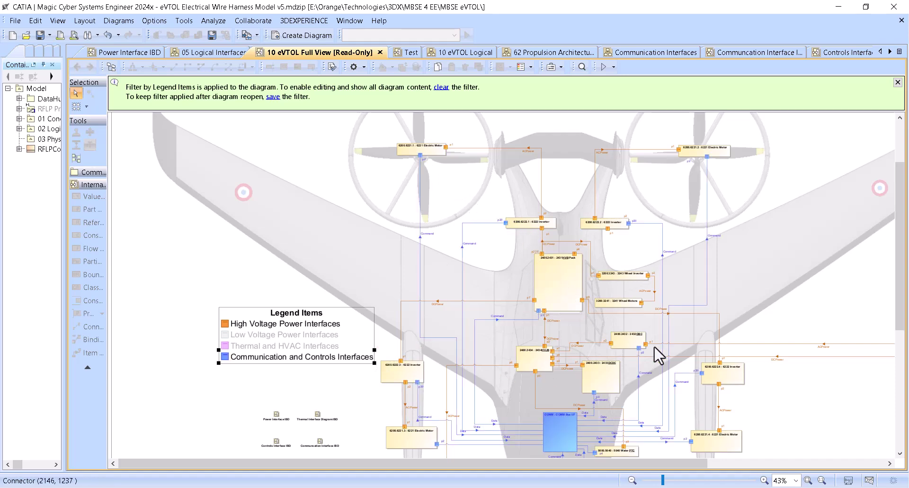
left_click(892, 83)
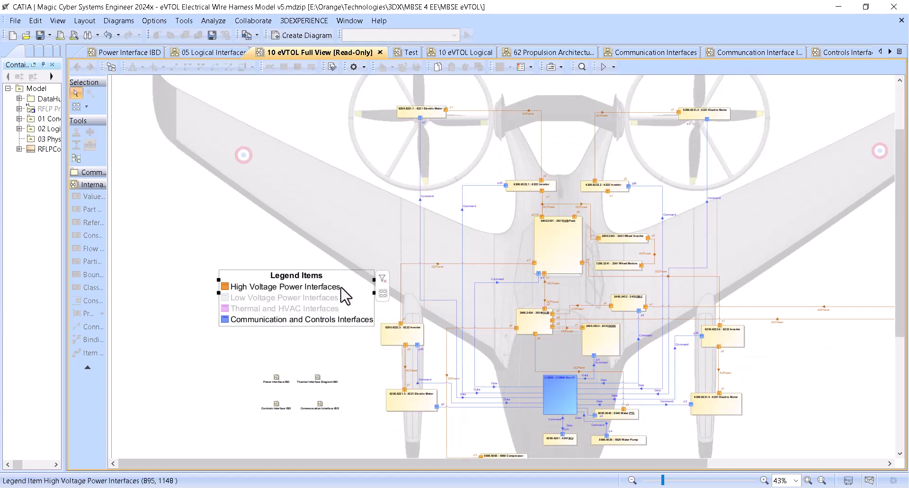
Hide the High Voltage Power Interfaces and show the Low Voltage Power Interfaces through the legend filter.
left_click(382, 279)
left_click(280, 297)
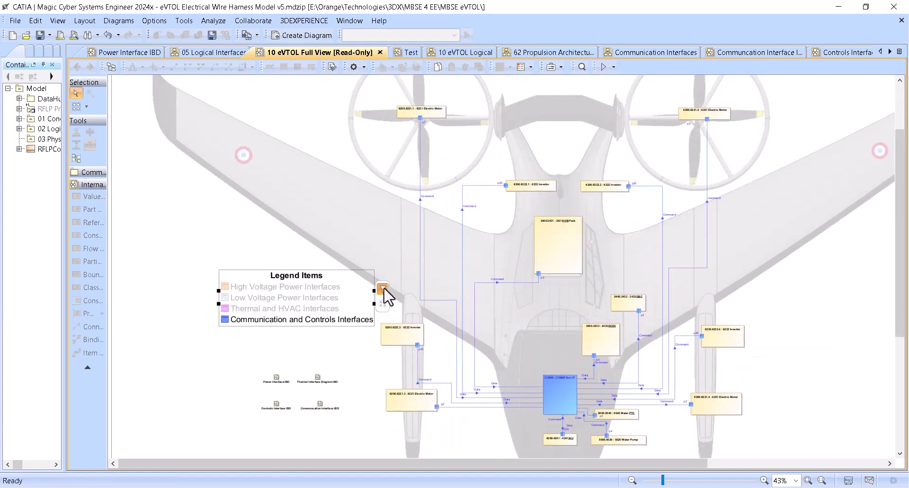
left_click(382, 288)
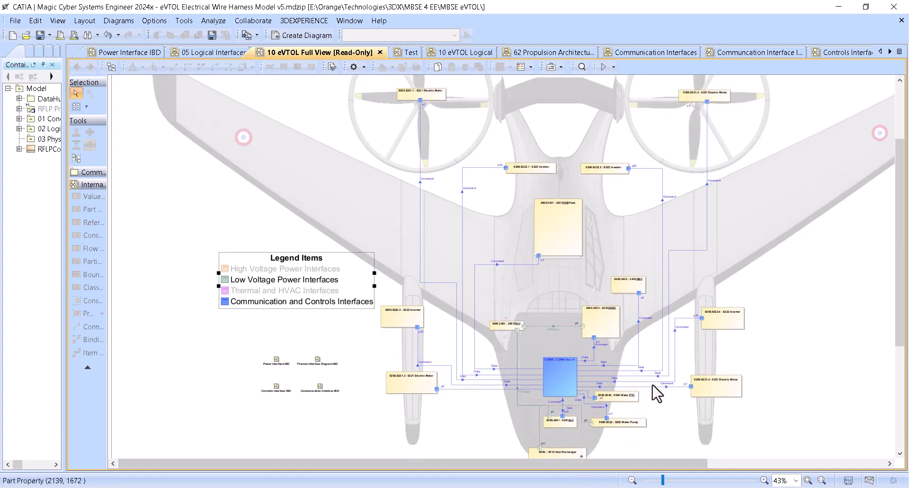
Bring the Thermal and HVAC Interfaces and the High Voltage Power Interfaces back into the filtered view.
left_click(310, 312)
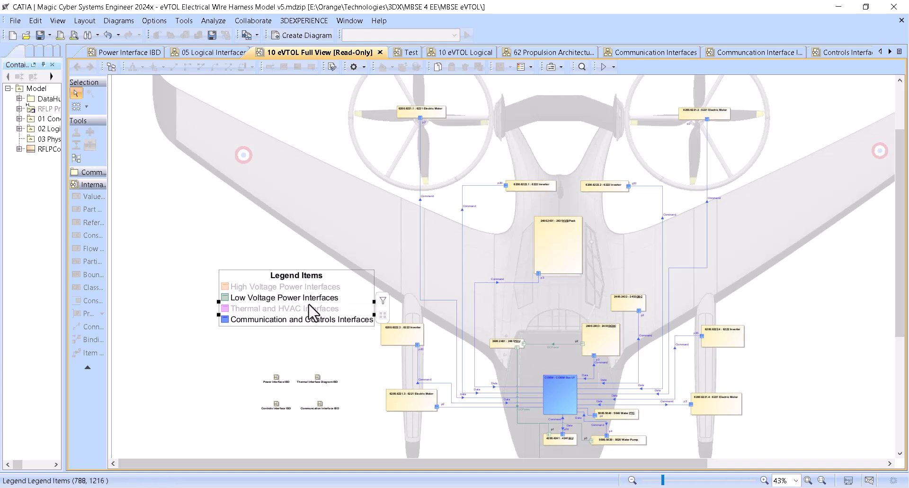
left_click(383, 302)
left_click(322, 309)
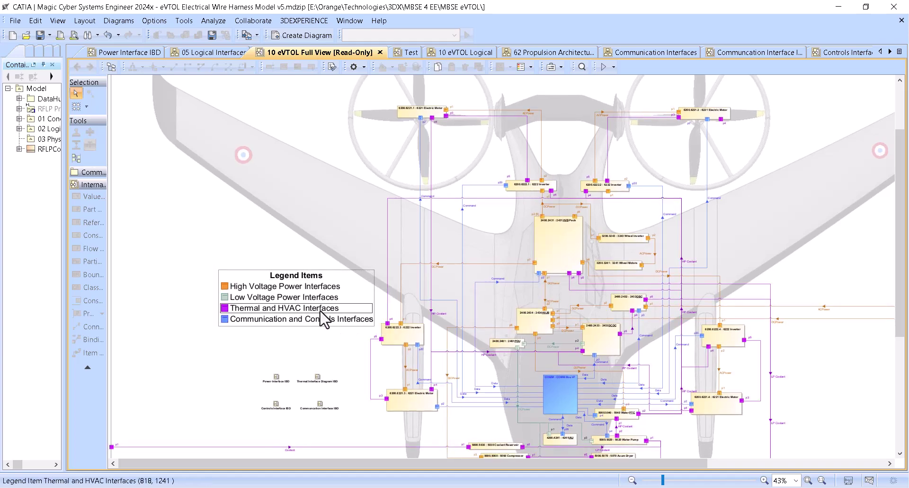
left_click(382, 301)
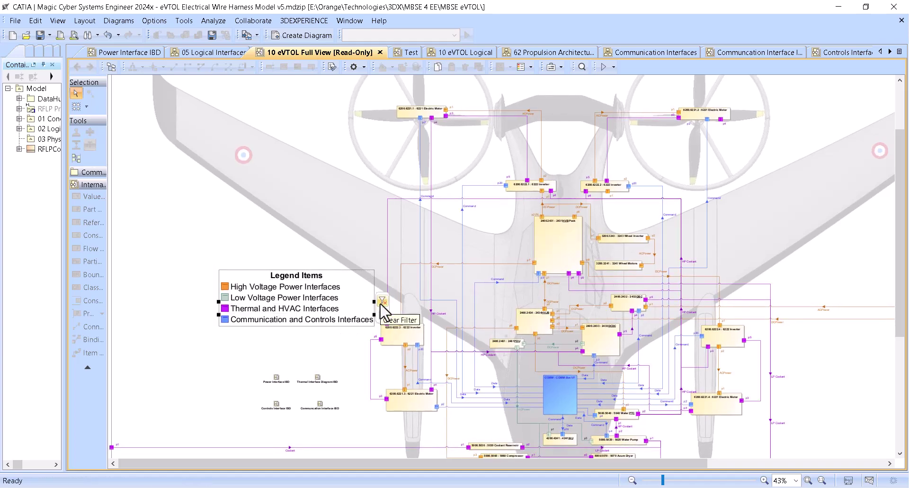
left_click(382, 304)
Hide the Communication and Controls, Low Voltage and High Voltage interfaces, leaving only Thermal and HVAC Interfaces displayed.
left_click(357, 321)
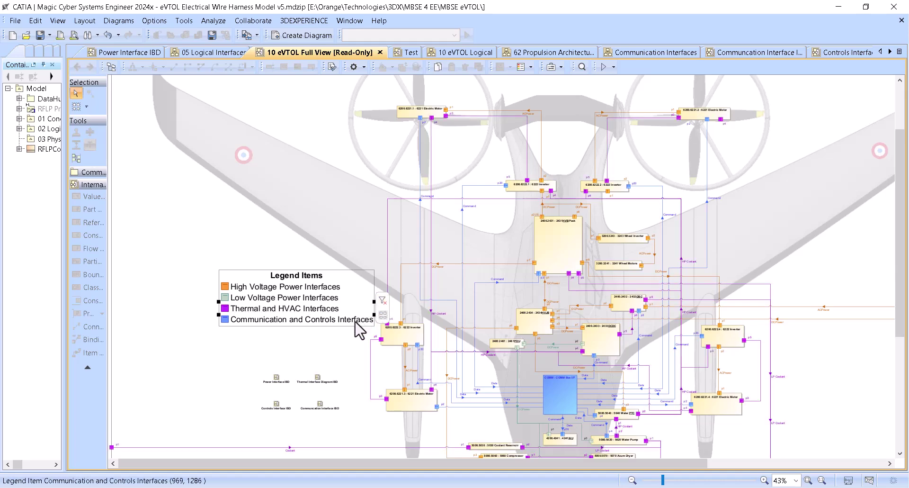
left_click(382, 320)
left_click(353, 298)
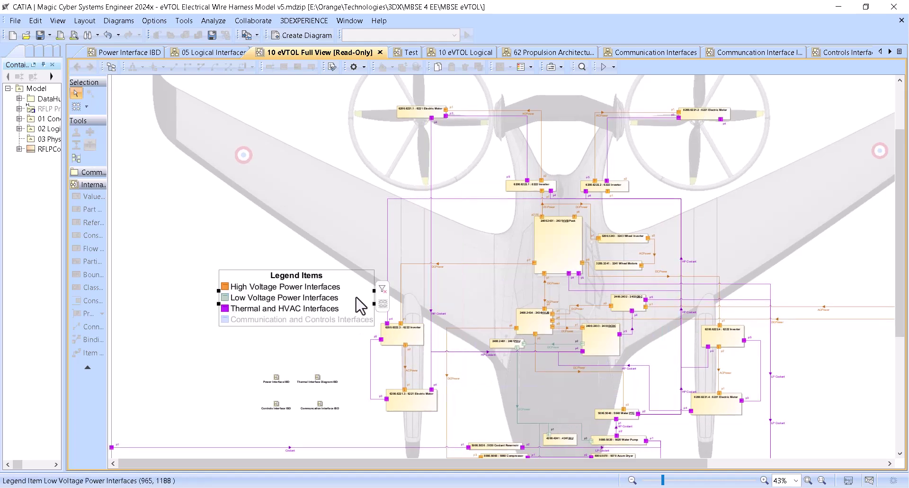
left_click(380, 291)
left_click(334, 287)
left_click(382, 280)
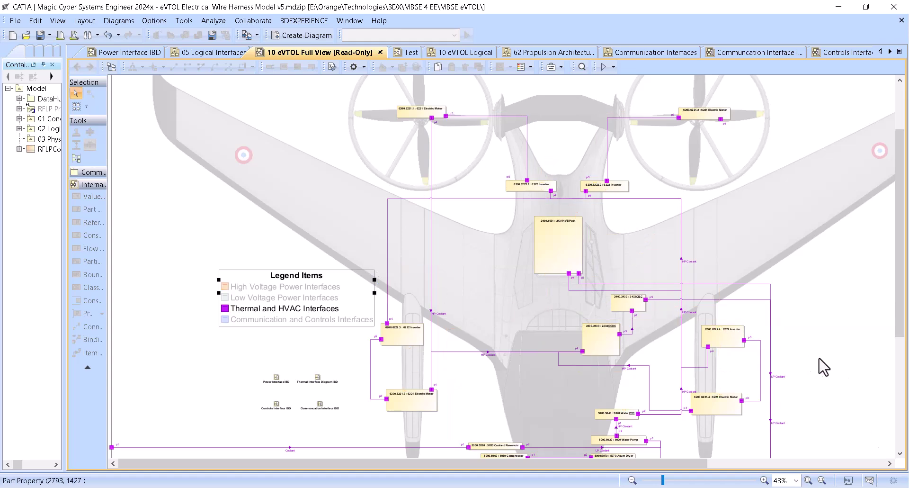
Remove the Thermal and HVAC Interfaces filter to restore the full diagram, and open the Power Interface IBD diagram.
left_click(359, 307)
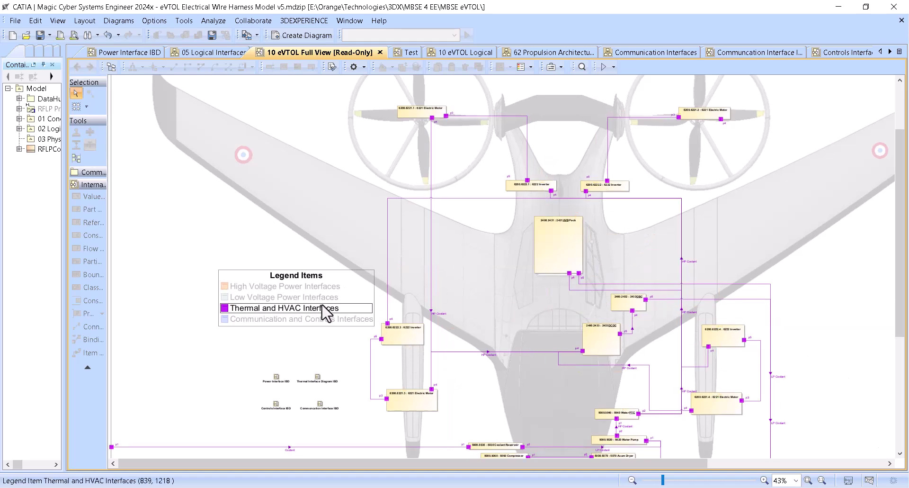
left_click(381, 299)
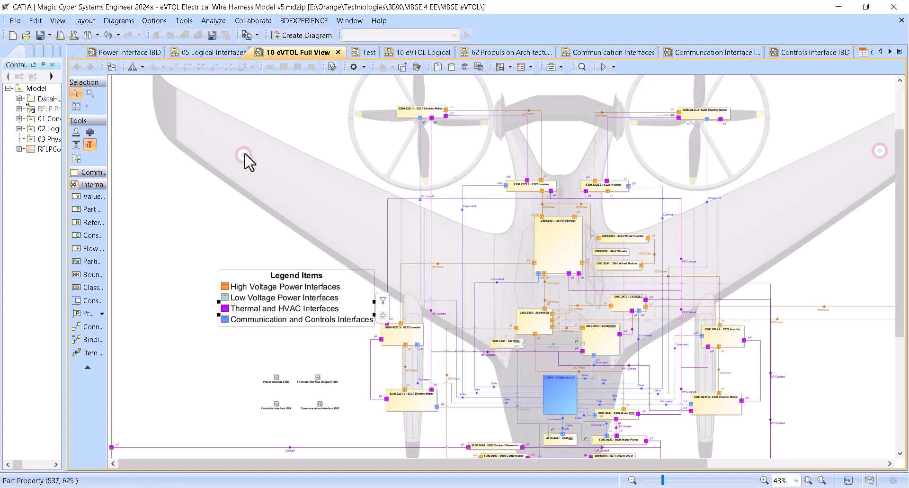
left_click(134, 53)
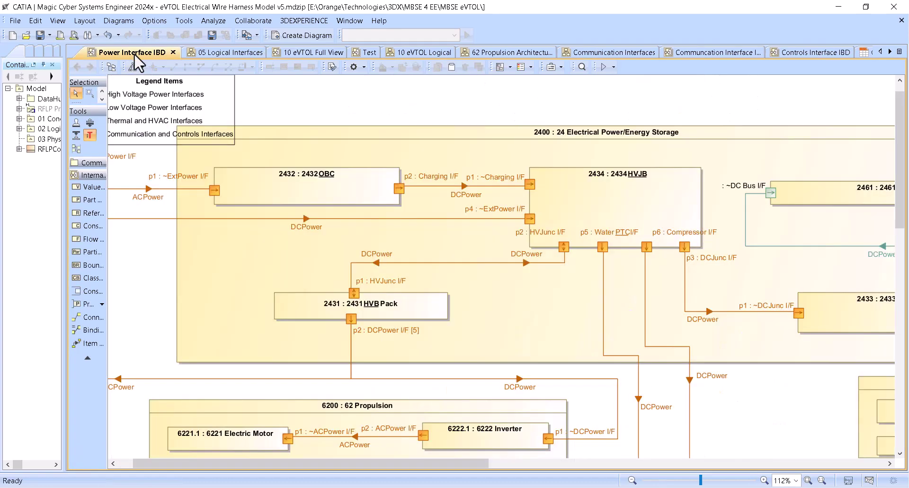
Return to the 10 eVTOL Full View diagram and locate its Legend Items legend in the containment tree.
left_click(301, 53)
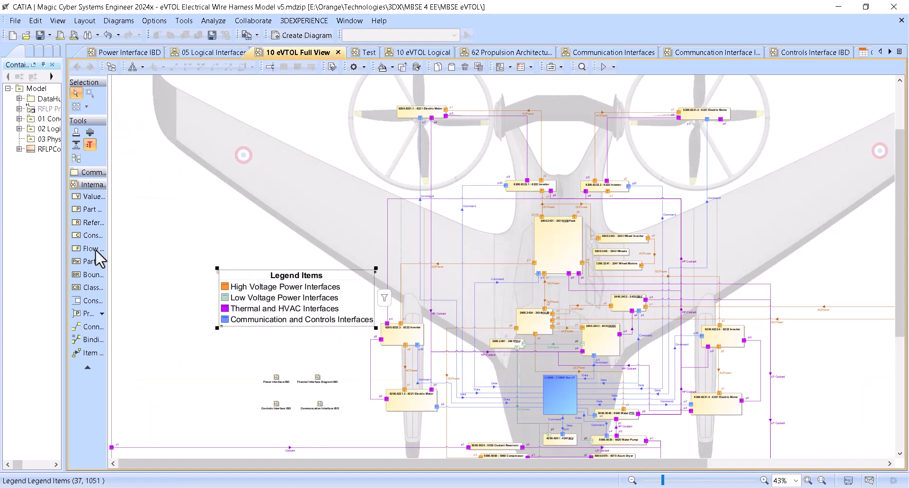
left_click(323, 287)
right_click(339, 276)
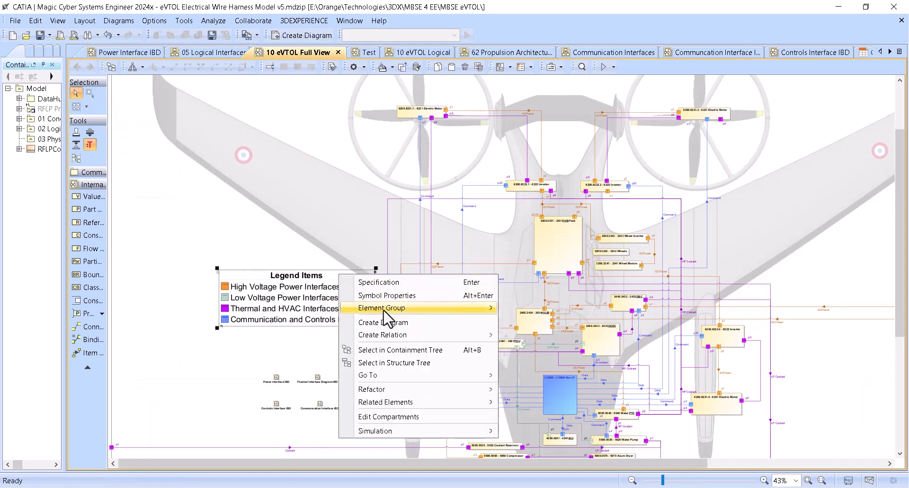
left_click(412, 349)
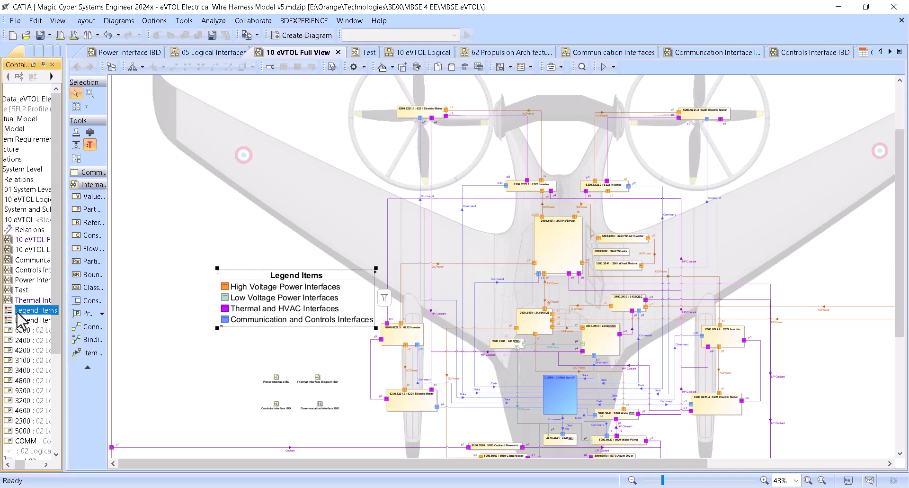
Open the Power Interface IBD diagram and filter it to show only the High Voltage Power Interfaces.
left_click(141, 56)
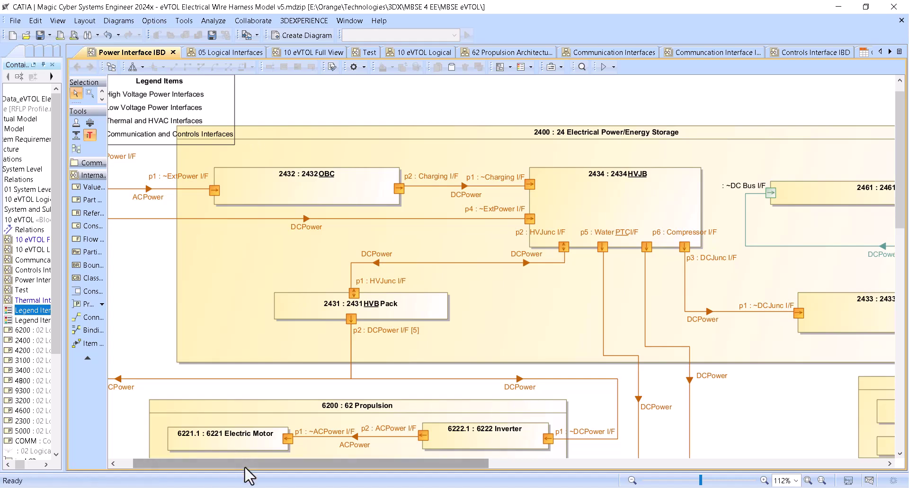
left_click_drag(248, 463, 152, 464)
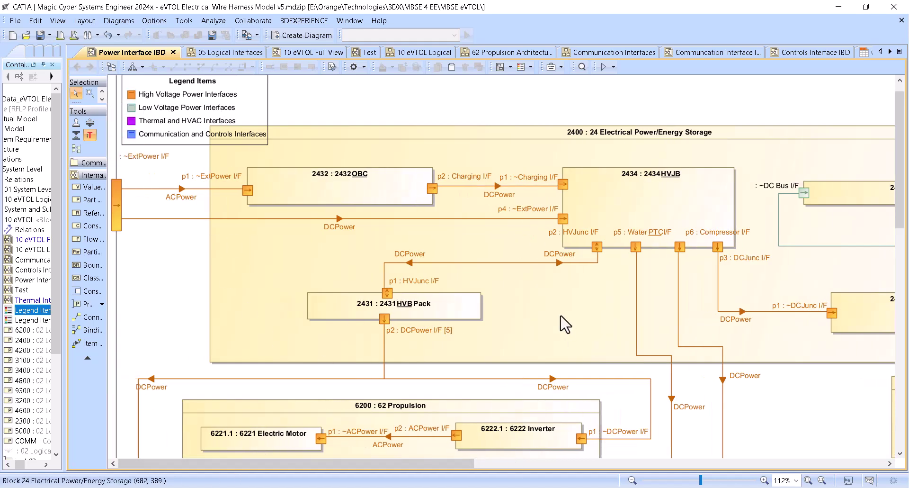
left_click(223, 97)
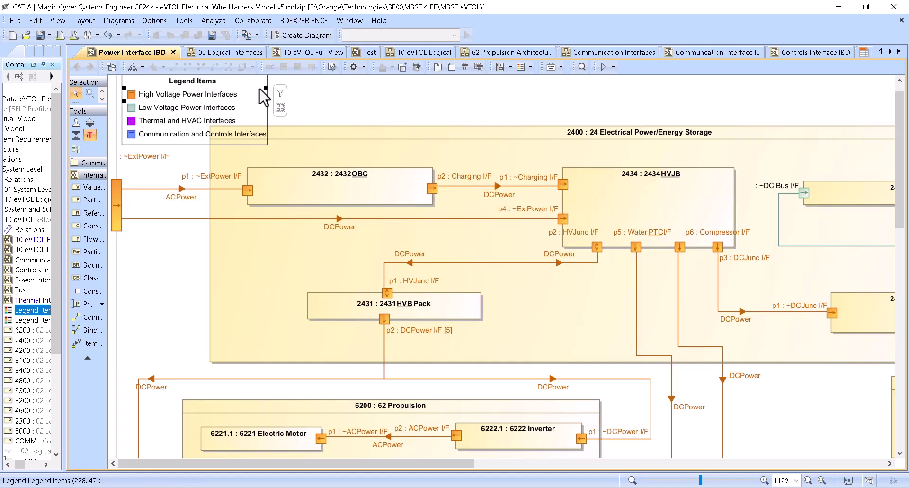
left_click(281, 93)
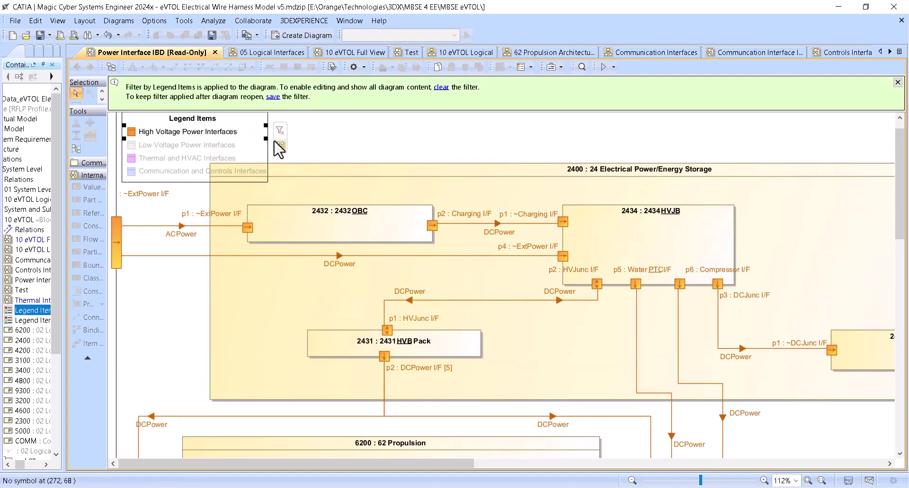
Add the Low Voltage Power Interfaces to the Power Interface IBD filter and view more of the diagram.
left_click(210, 147, "ctrl")
left_click(279, 131)
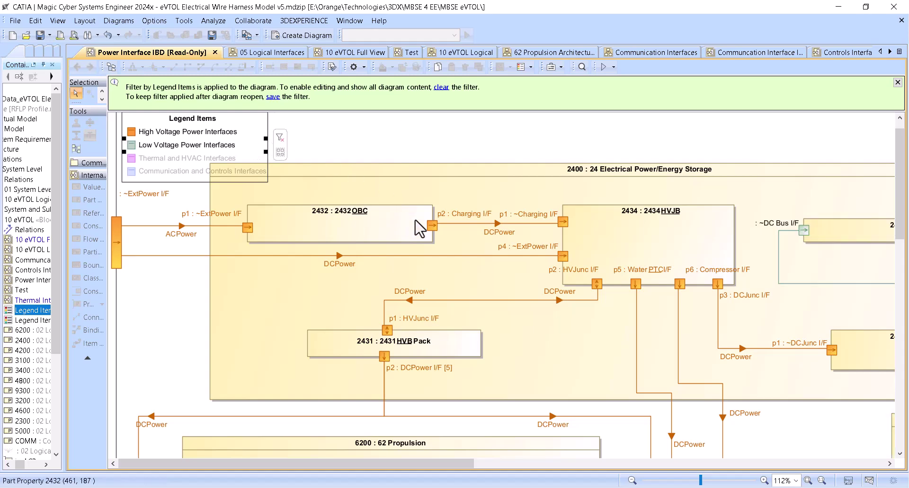
scroll(421, 231, "down", 3)
Hide the High Voltage Power Interfaces so the Power Interface IBD shows only the low-voltage connections.
left_click(199, 137)
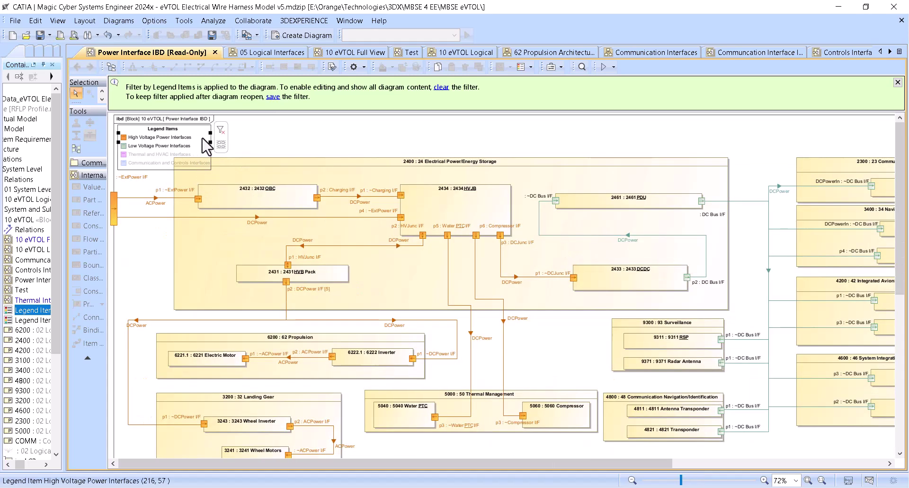
left_click(220, 130)
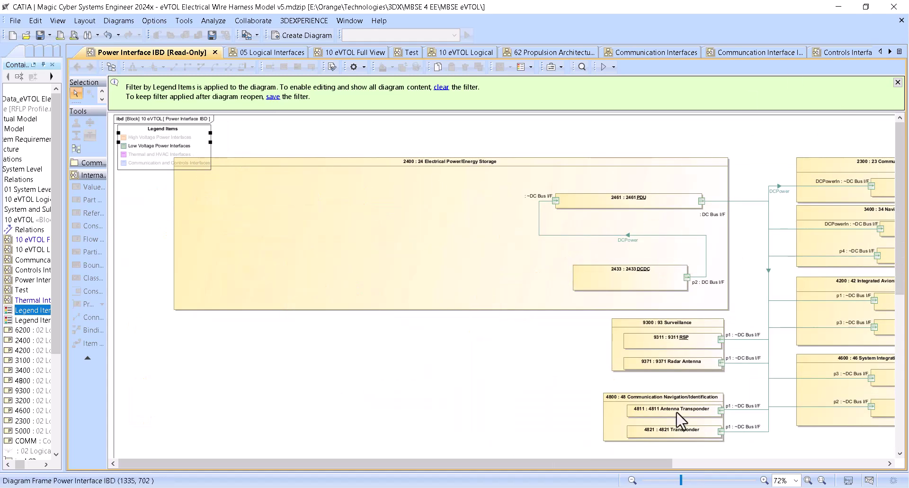
left_click_drag(641, 461, 662, 471)
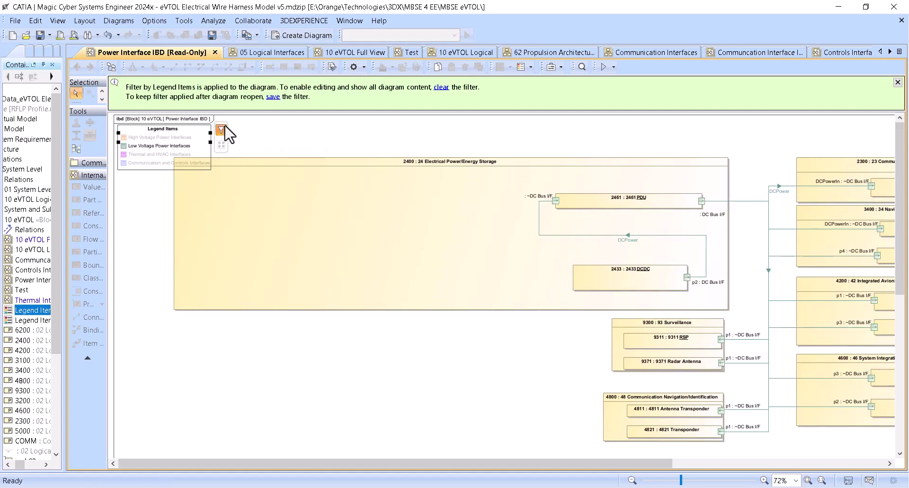
Add the High Voltage Power, Thermal and HVAC, and Communication and Controls Interfaces back to the Power Interface IBD filter.
left_click(221, 132)
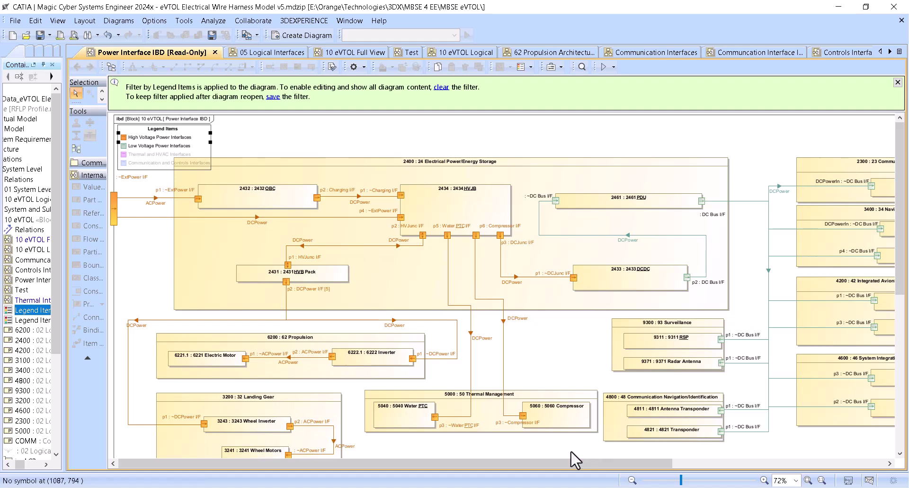
left_click(183, 153)
left_click(220, 146)
left_click(188, 163)
left_click(221, 155)
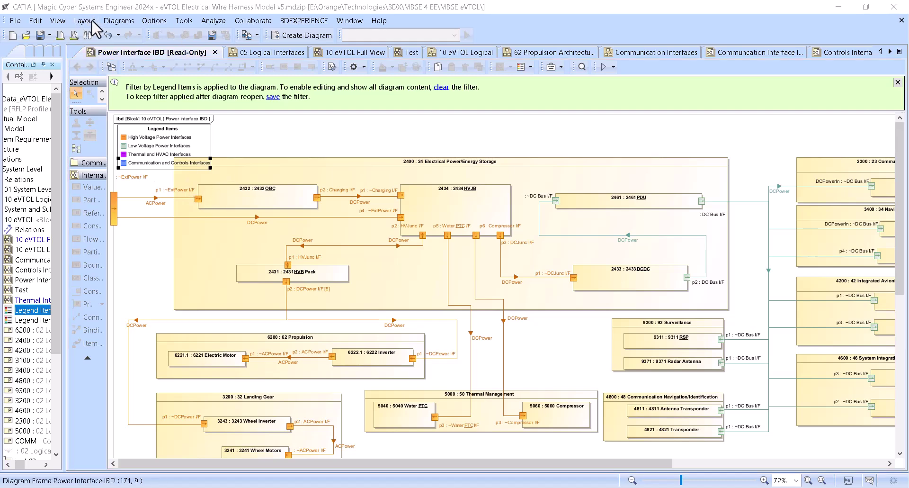
Create a SysML Block Definition Diagram owned by Legend Items and add a block named system.
left_click(286, 37)
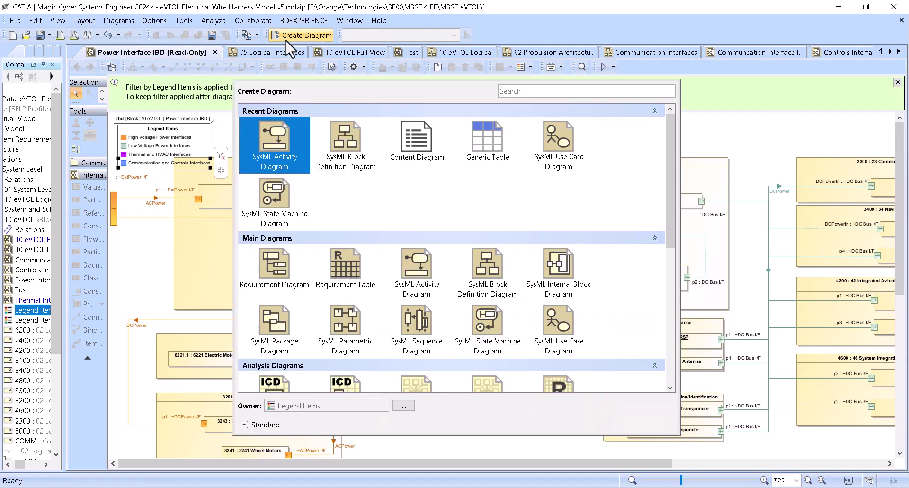
left_click(348, 148)
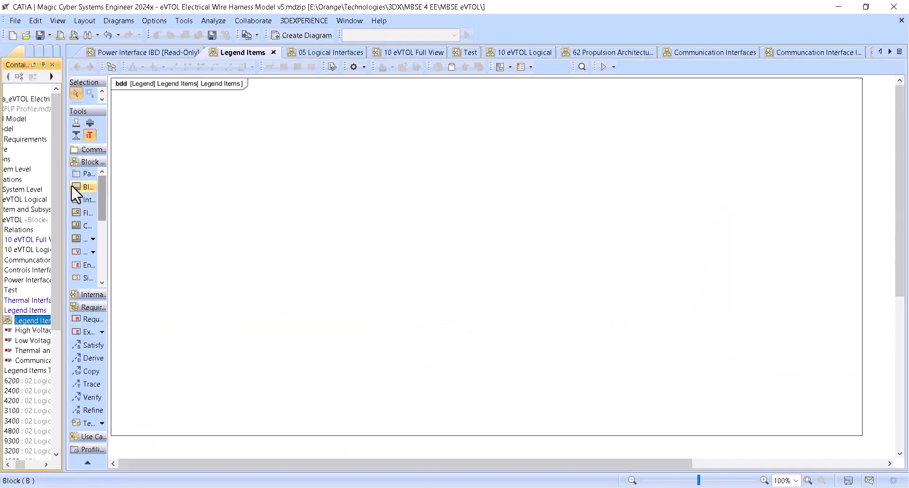
left_click(72, 186)
left_click(253, 183)
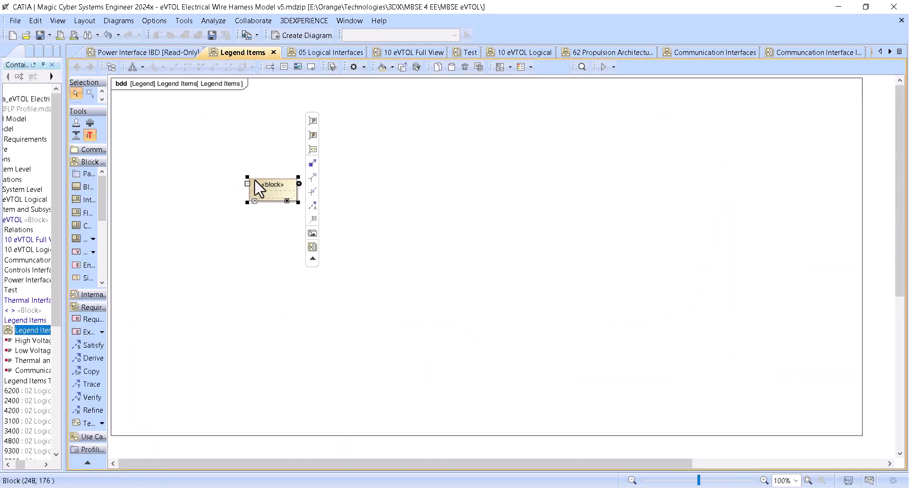
type("system")
Add the blocks Part A and Part B, each linked to the system block by a directed composition.
left_click(247, 184)
left_click(251, 189)
left_click_drag(313, 161, 329, 231)
type("Part A")
key("Return")
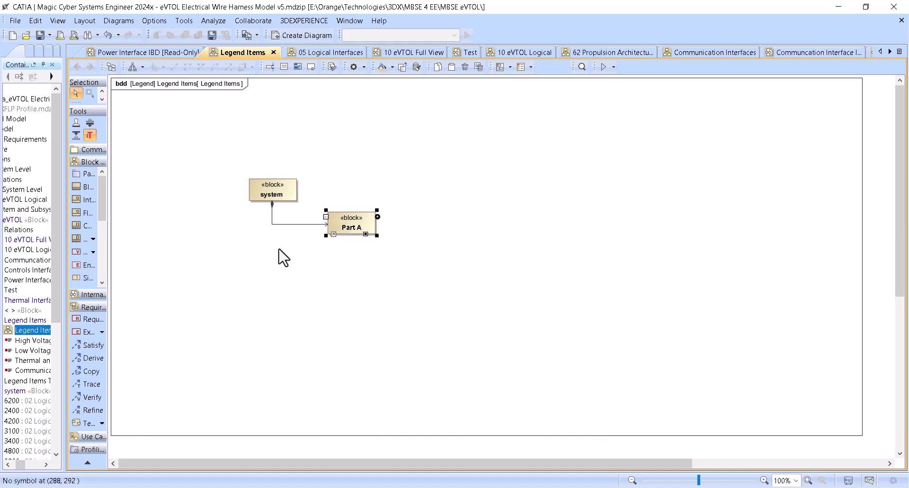
left_click(294, 193)
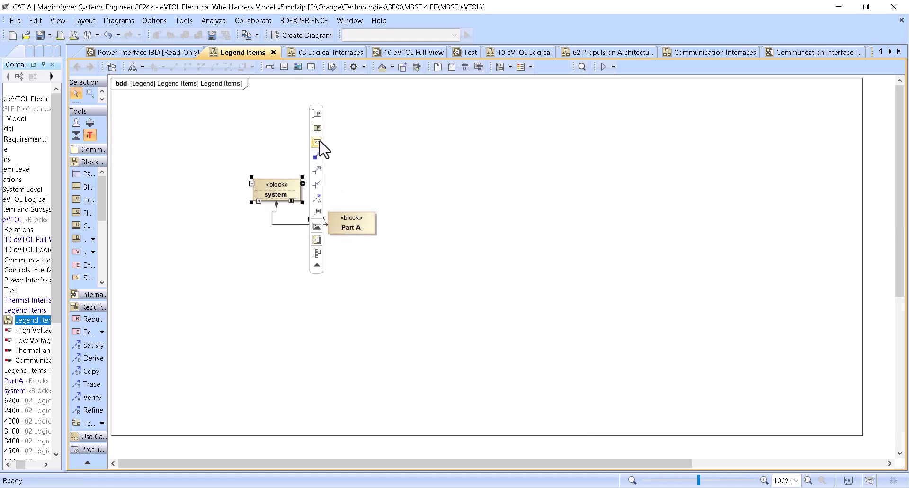
mouse_move(296, 198)
left_click_drag(316, 156, 200, 276)
type("Part B")
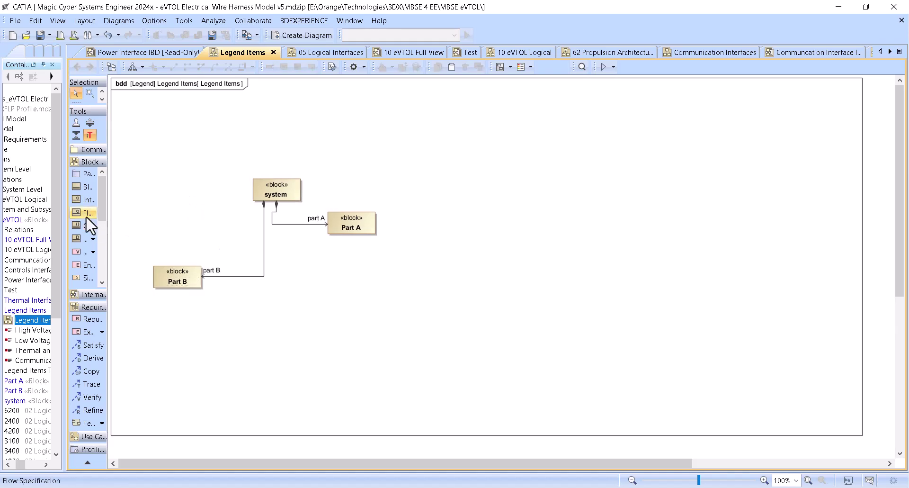
Add an interface block named Communication to the empty area below Part A.
left_click(86, 200)
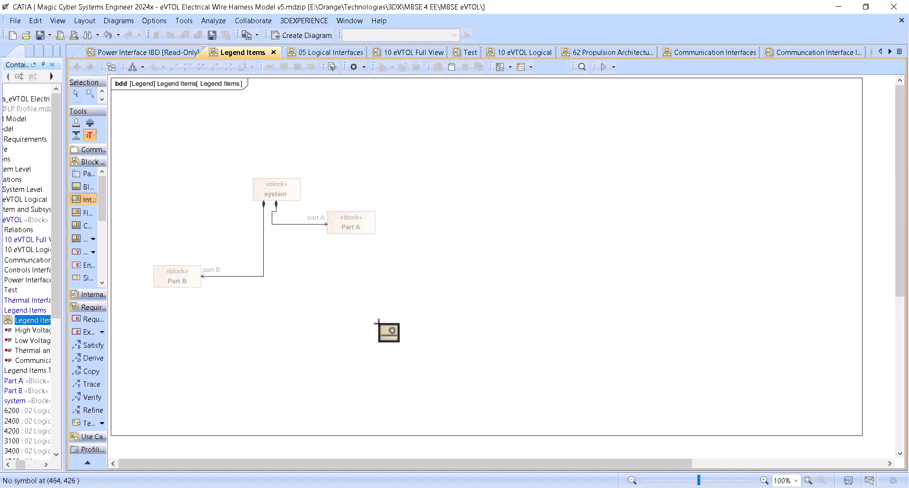
left_click(382, 328)
type("Communicatio")
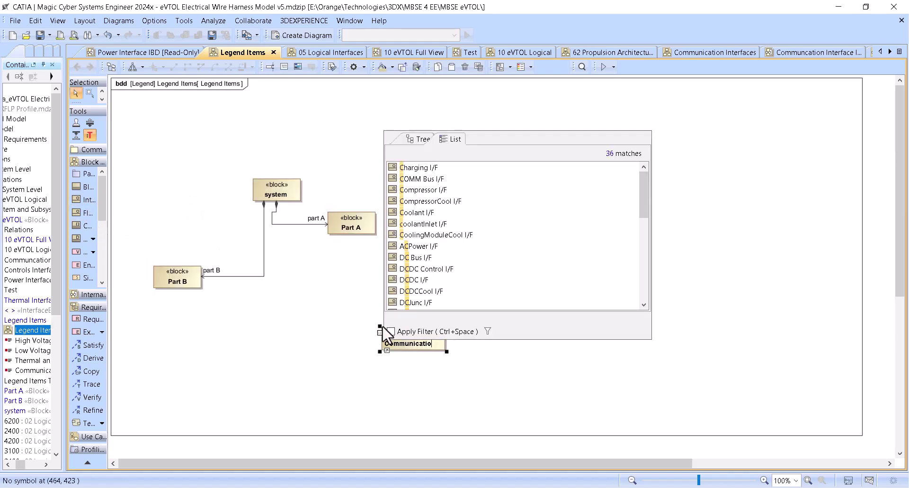
type("n")
left_click(303, 351)
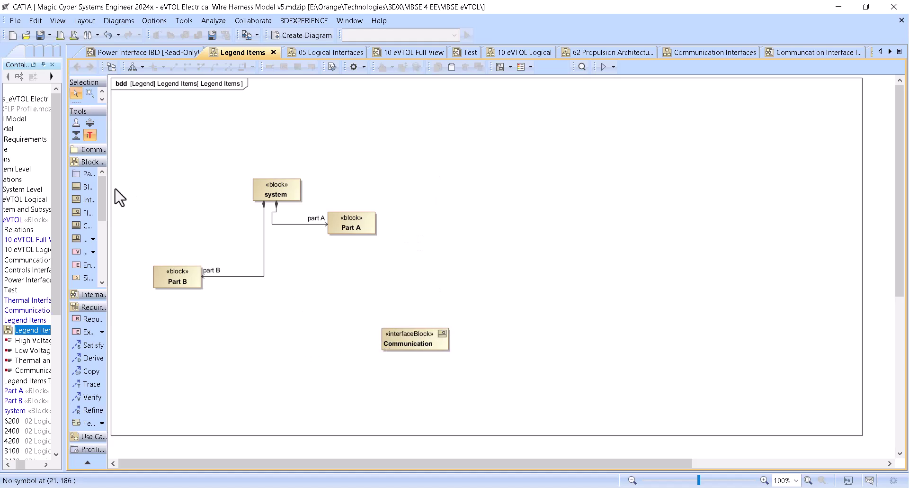
Add an interface block named Power to the empty area below the system block.
left_click(87, 200)
left_click(251, 355)
type("Pow")
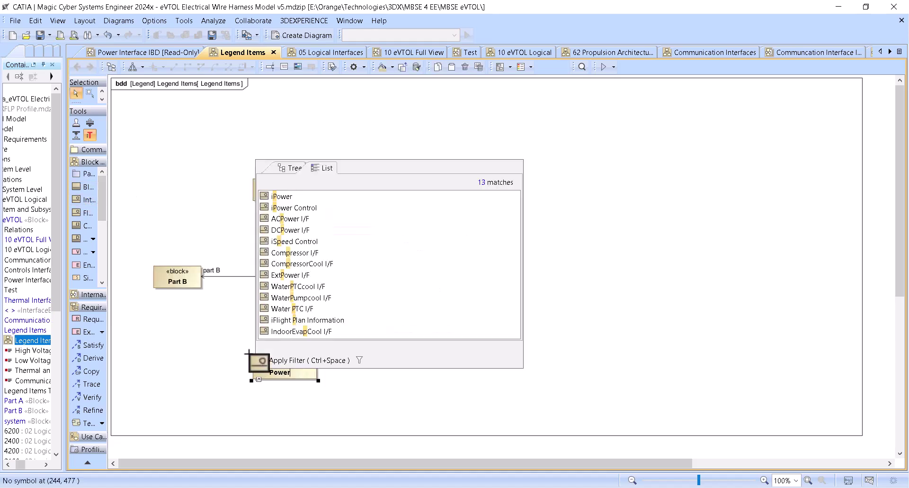
type("er")
left_click(216, 371)
Add a Part C block above the Power interface block, linked to the system block by a directed composition.
left_click(296, 187)
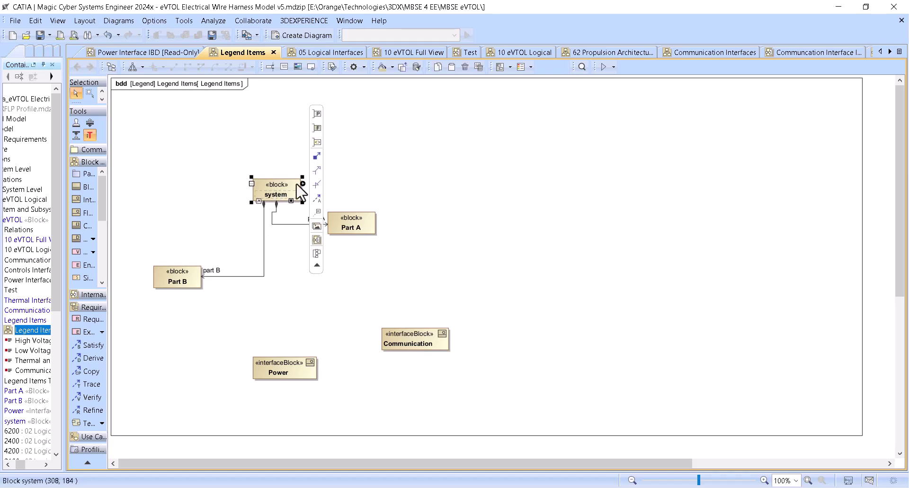
left_click(318, 145)
left_click(283, 316)
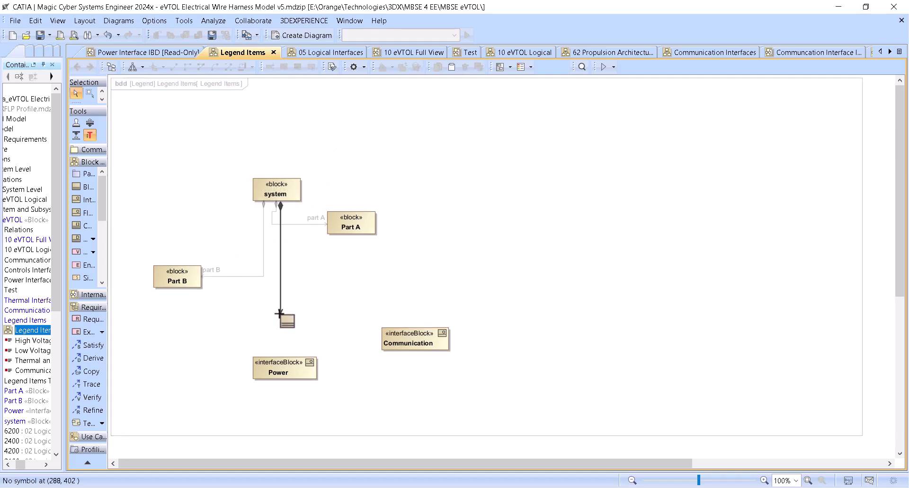
type("Part C")
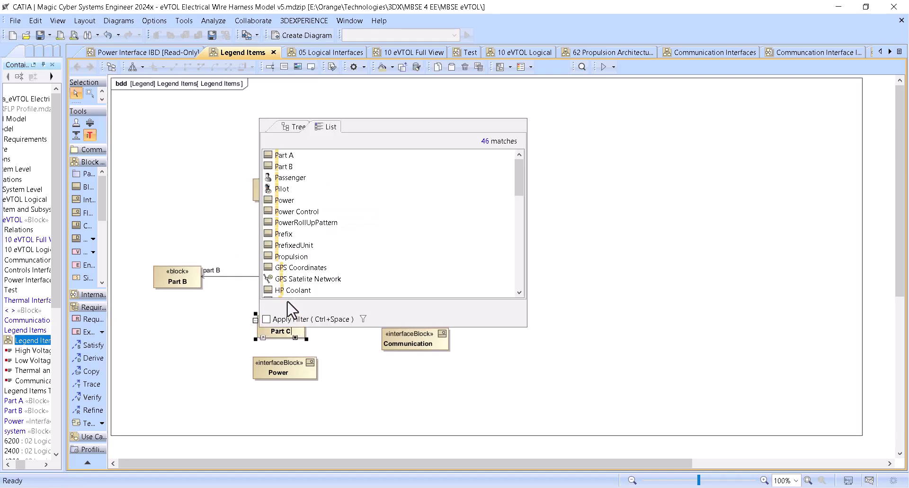
left_click(253, 353)
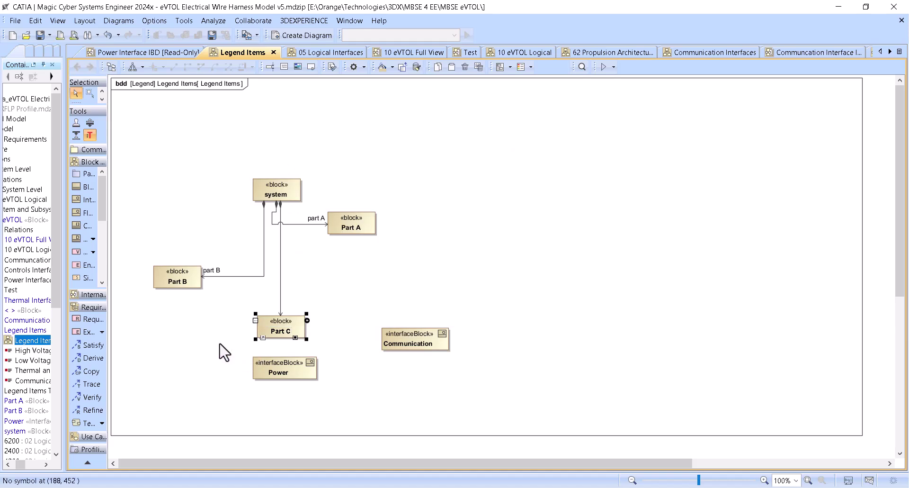
Create an internal block diagram for the system block that displays part A, part B and part C.
left_click(298, 187)
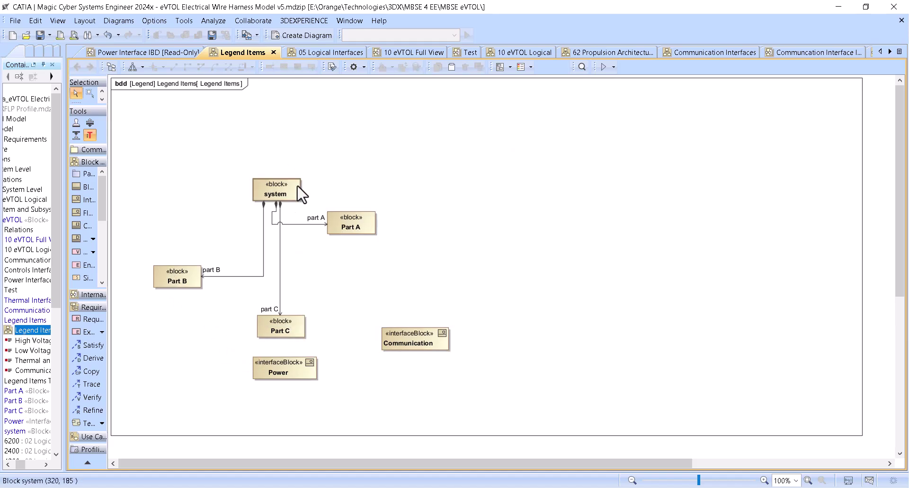
left_click(319, 238)
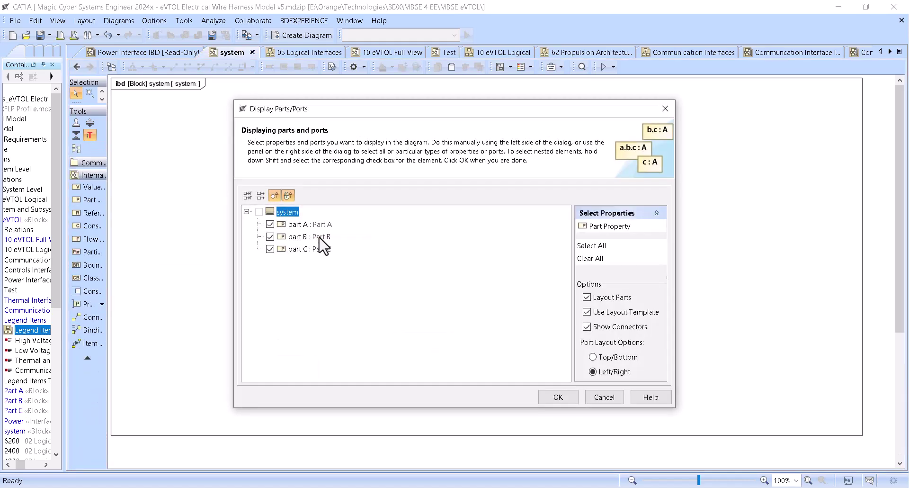
left_click(553, 399)
left_click(124, 161)
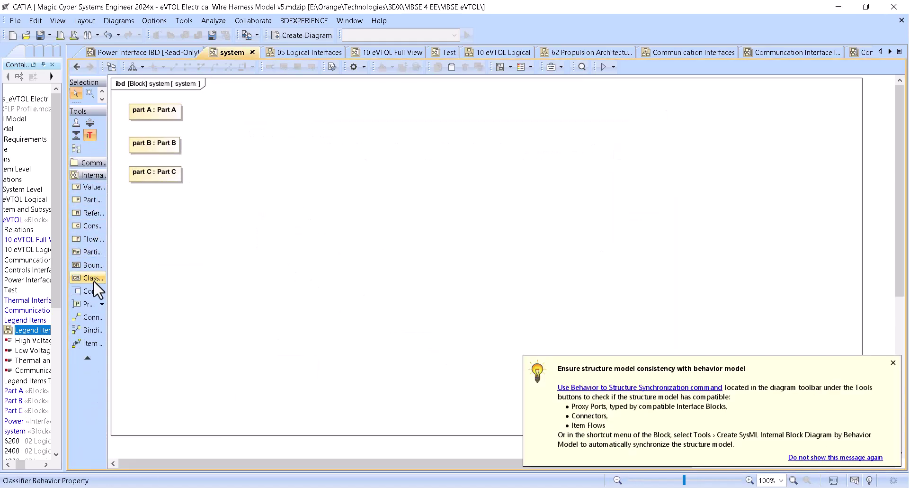
Add a proxy port typed by Communication to part A and move the part away from part B and part C.
left_click(174, 116)
left_click(197, 116)
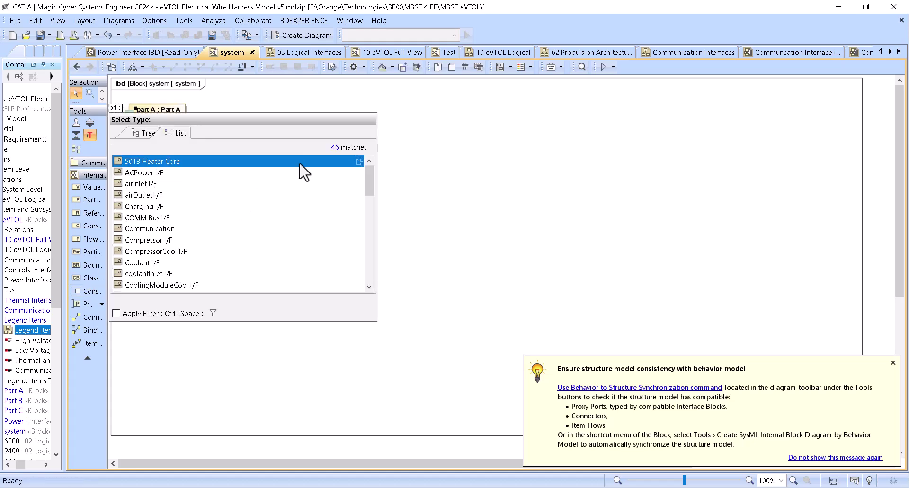
type("comm")
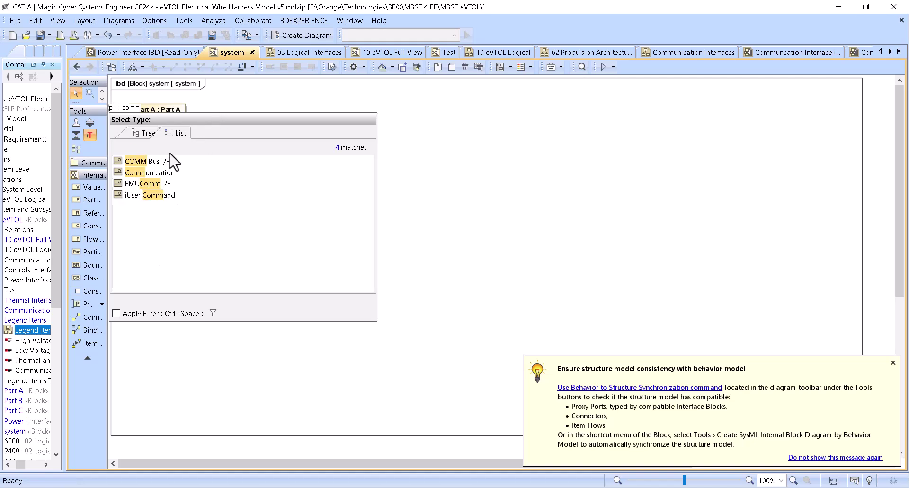
left_click(168, 160)
left_click_drag(183, 116, 398, 116)
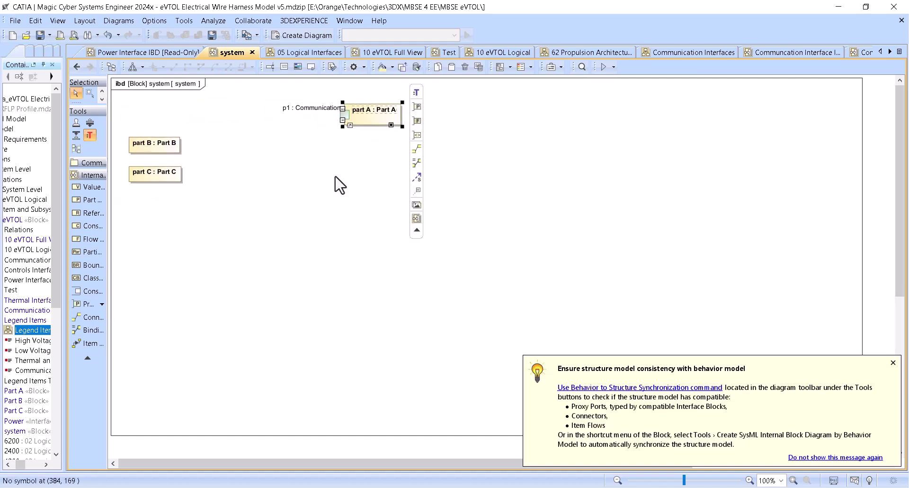
Connect part A's Communication port to a new proxy port on part B and to another on part C.
left_click(176, 155)
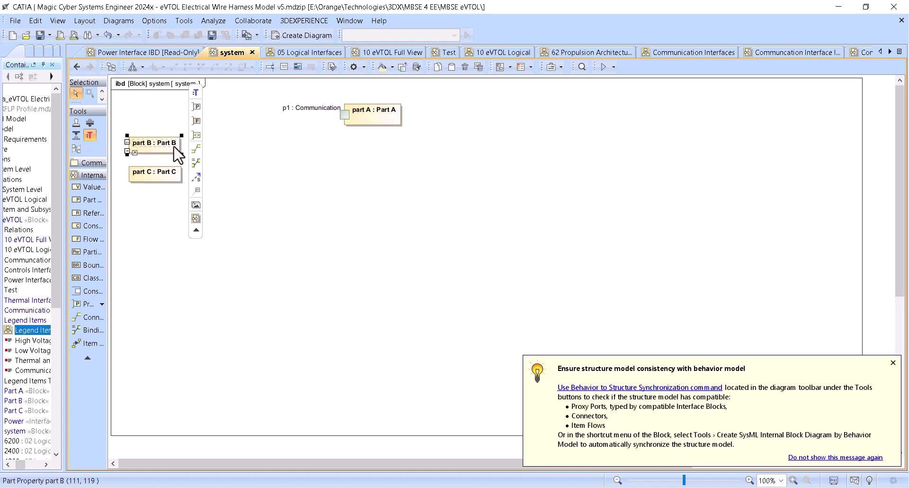
left_click(350, 116)
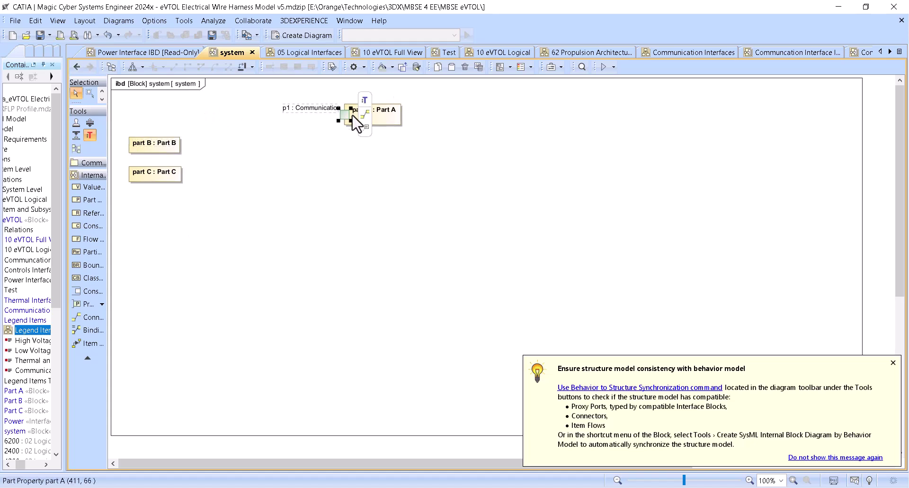
mouse_move(364, 114)
left_mouse_down()
mouse_move(203, 148)
mouse_move(172, 137)
left_mouse_up()
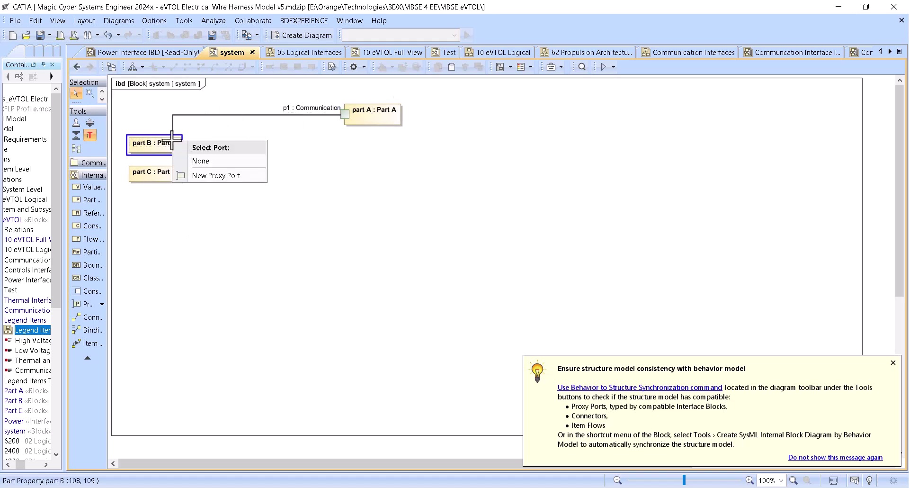
left_click(195, 175)
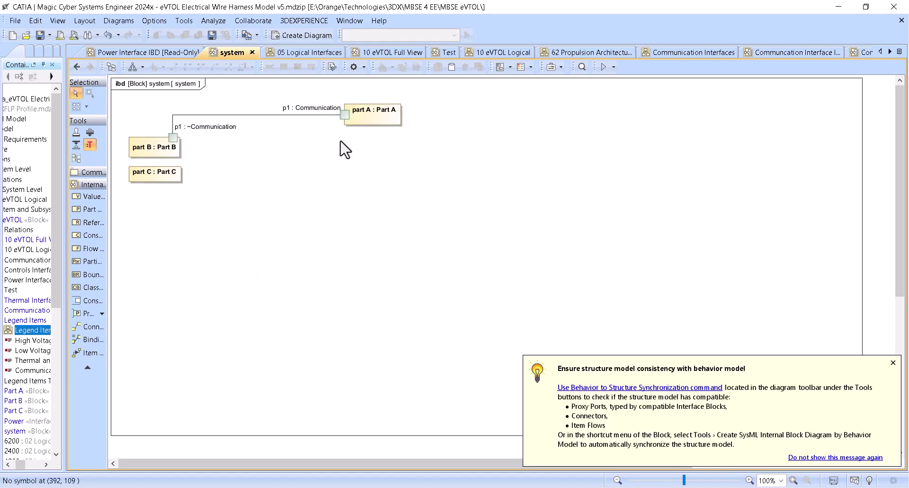
left_click(344, 115)
left_click_drag(360, 119, 176, 176)
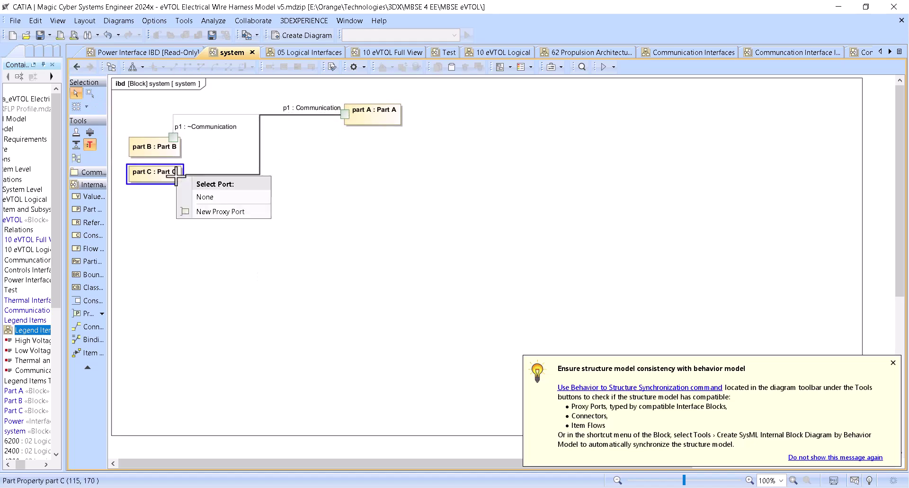
left_click(216, 211)
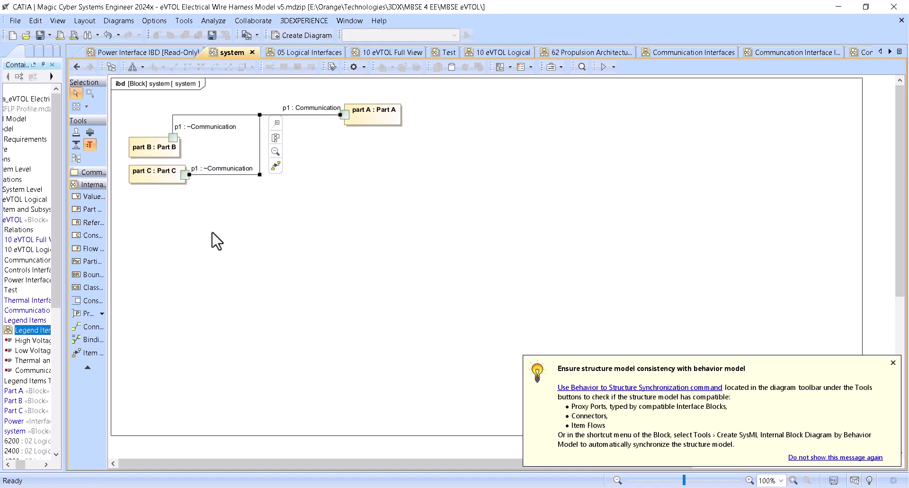
left_click(398, 124)
left_click(318, 180)
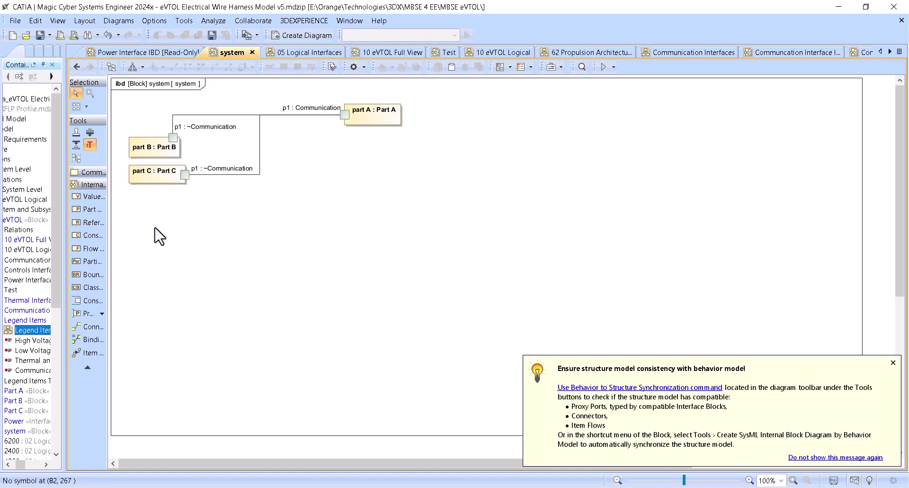
Add a second proxy port to part A, typed by the Power interface block.
left_click(371, 123)
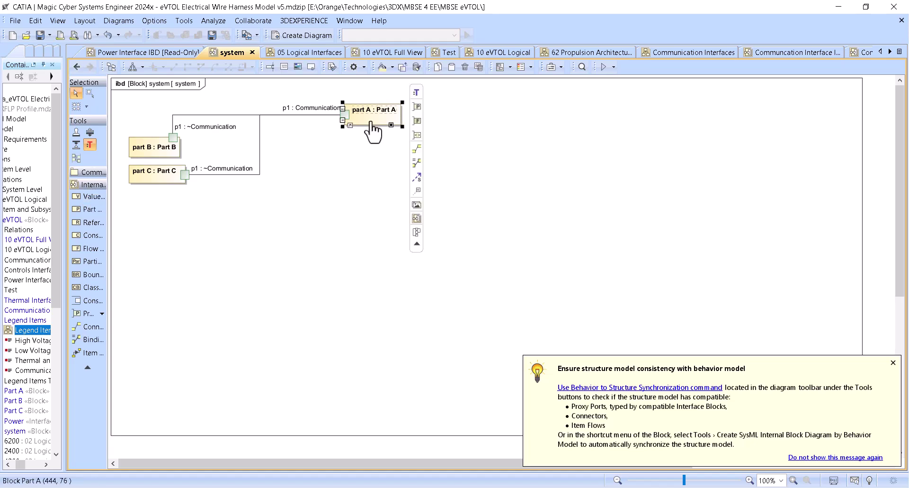
left_click(417, 107)
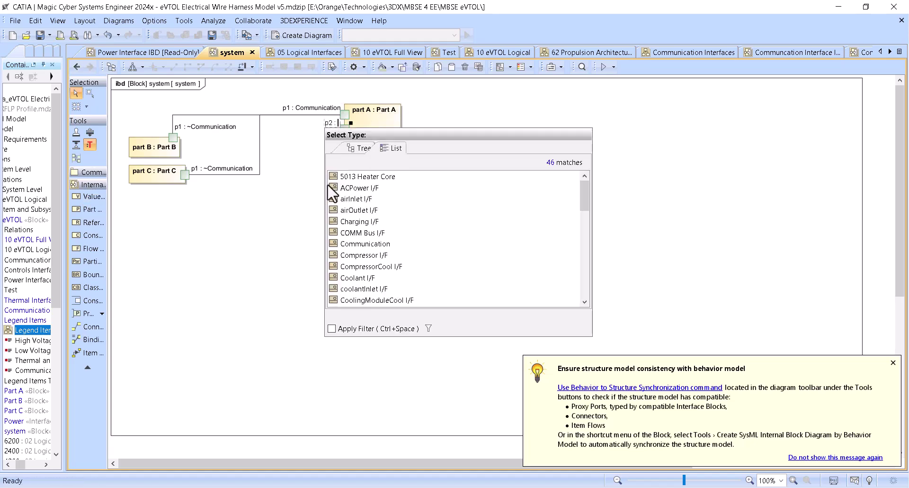
type("power")
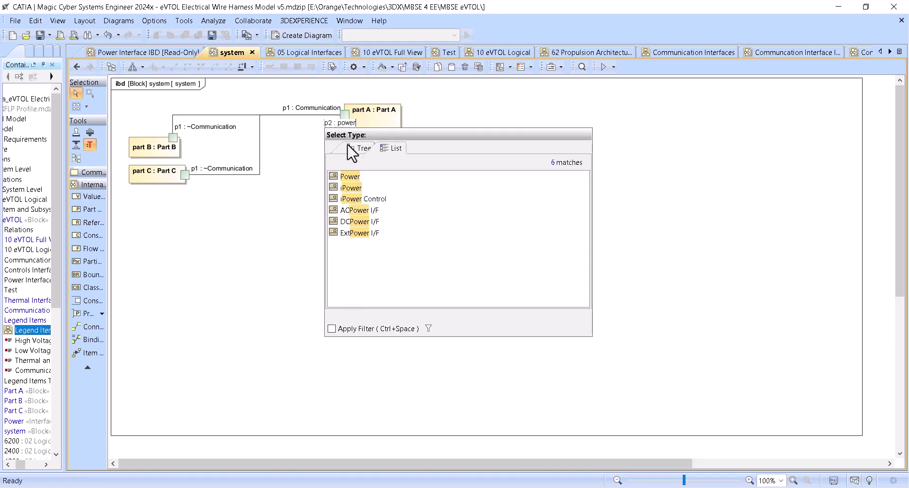
key("Return")
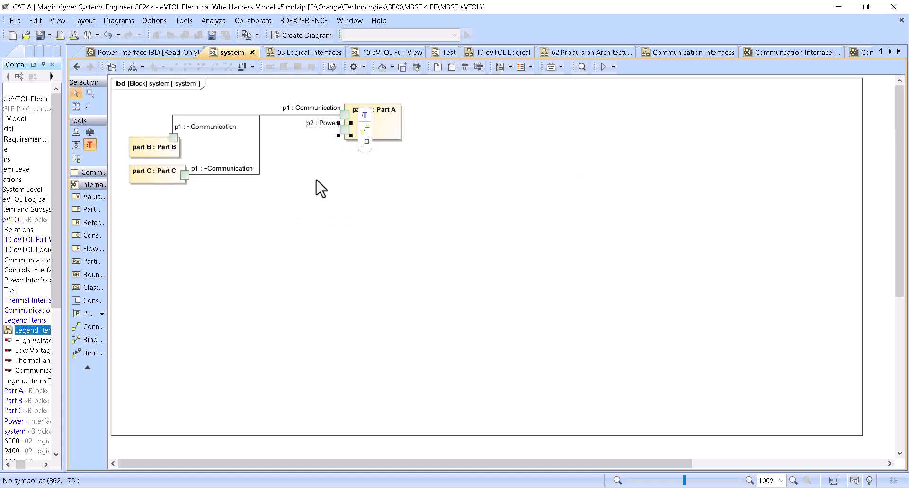
Connect part A's Power port to a new proxy port on part C and reroute the connector lower beneath it.
left_click_drag(360, 131, 161, 188)
left_click(201, 217)
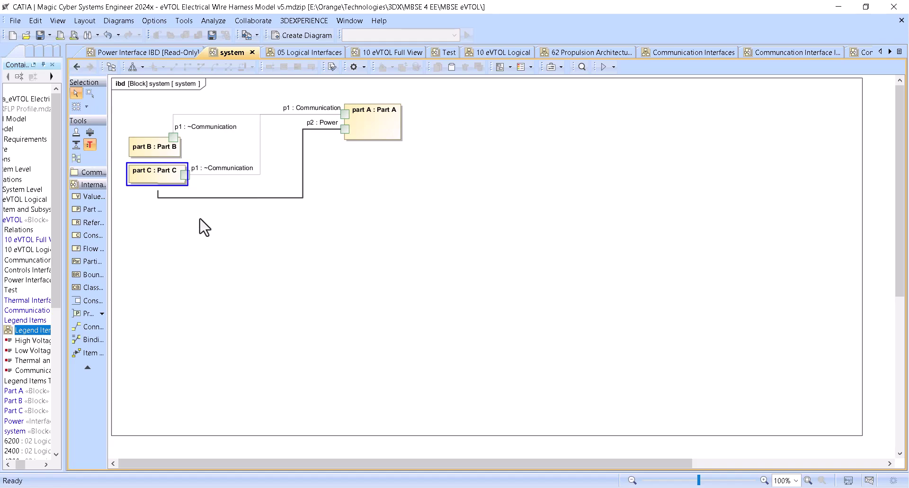
left_click_drag(253, 198, 206, 222)
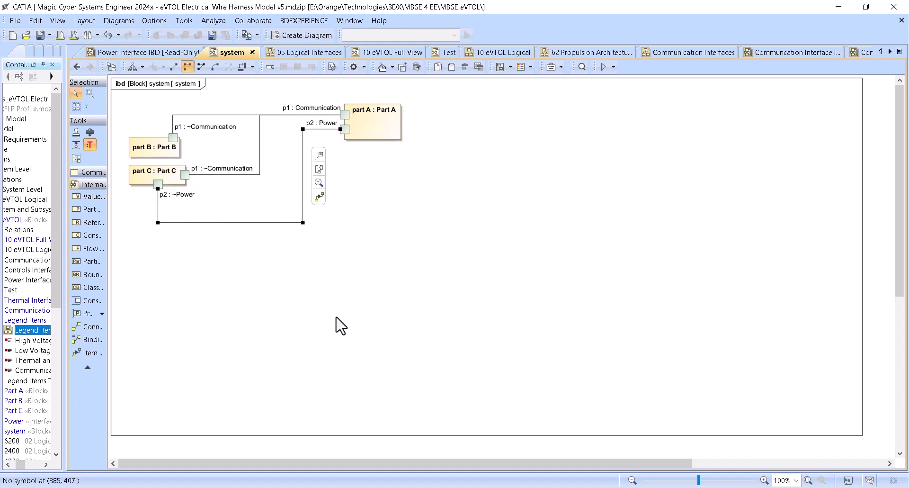
Fit the system diagram frame tightly around its parts and connectors.
left_click(760, 97)
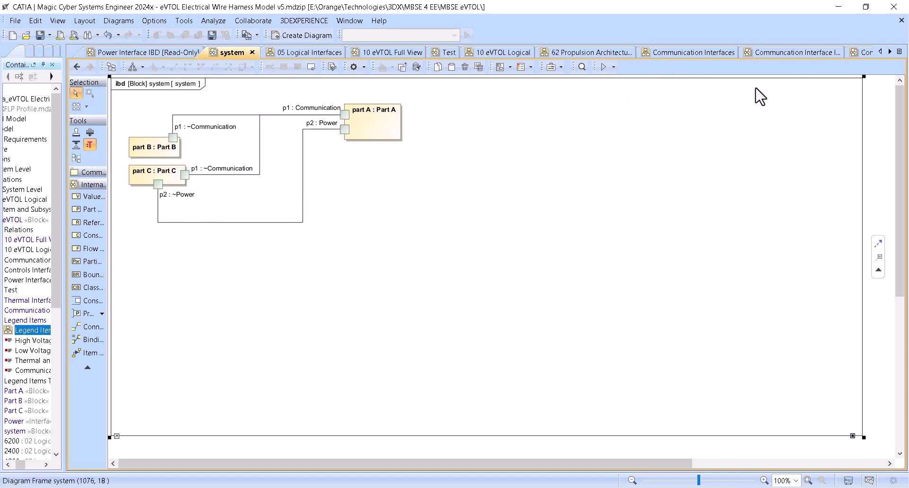
double_click(852, 435)
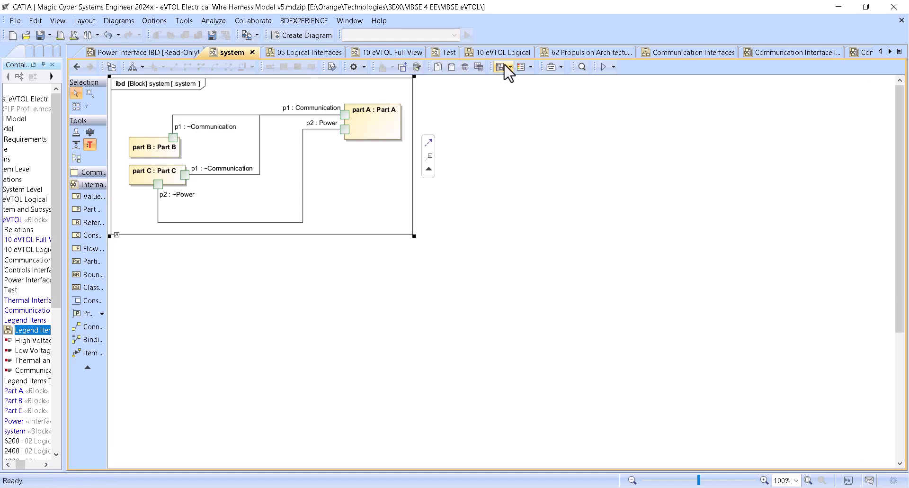
Extract legends for all Port Types, with adornments and connectors by ports, and locate the Port Types legend in the containment tree.
left_click(531, 67)
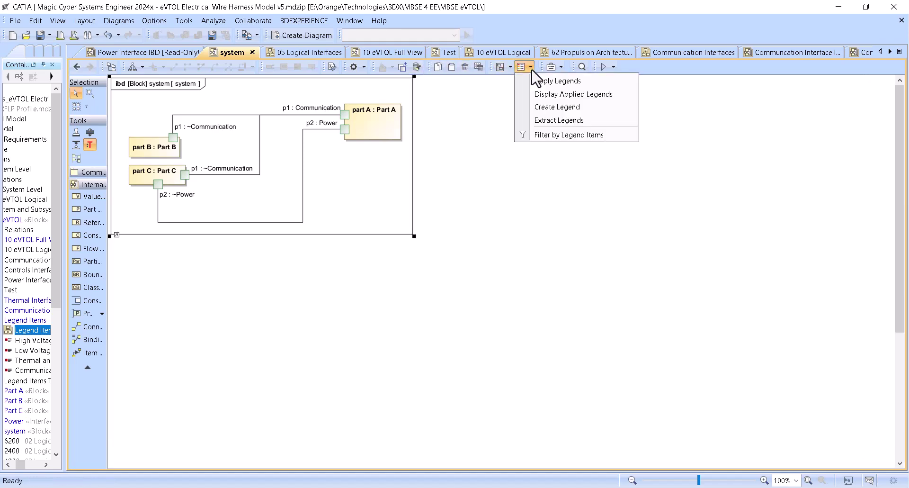
left_click(563, 120)
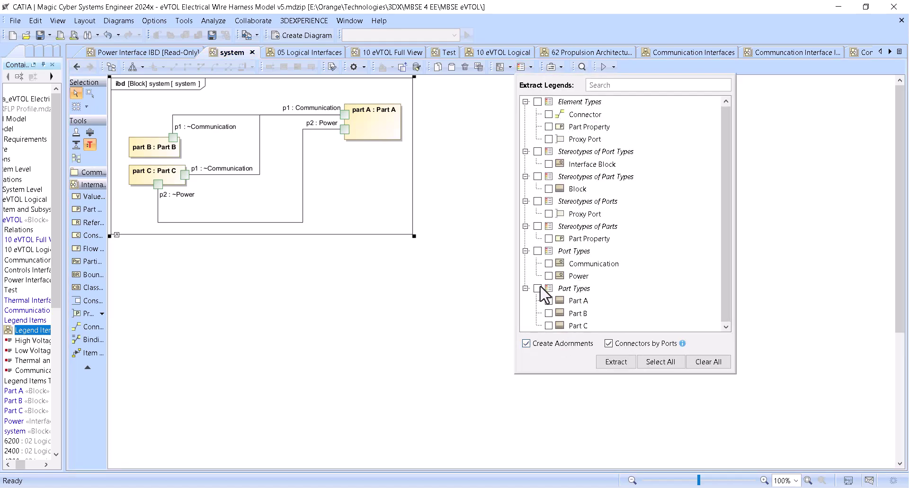
left_click(538, 251)
left_click(607, 367)
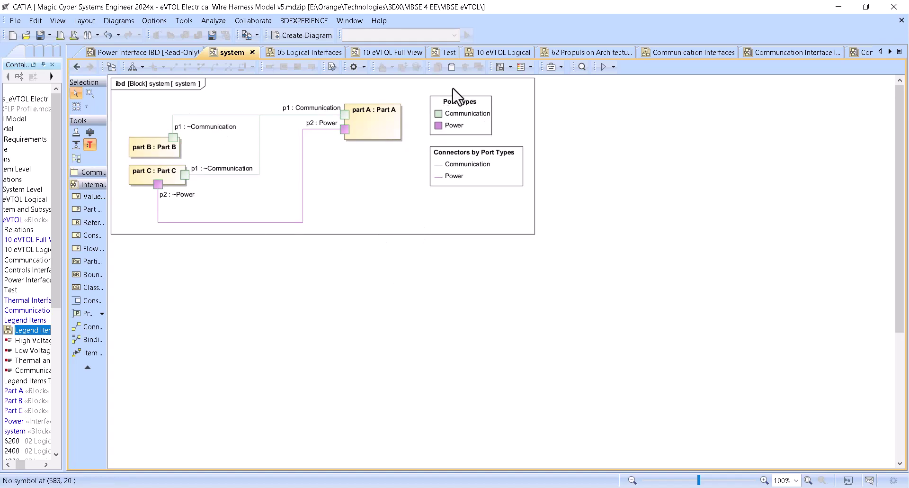
right_click(470, 114)
left_click(497, 183)
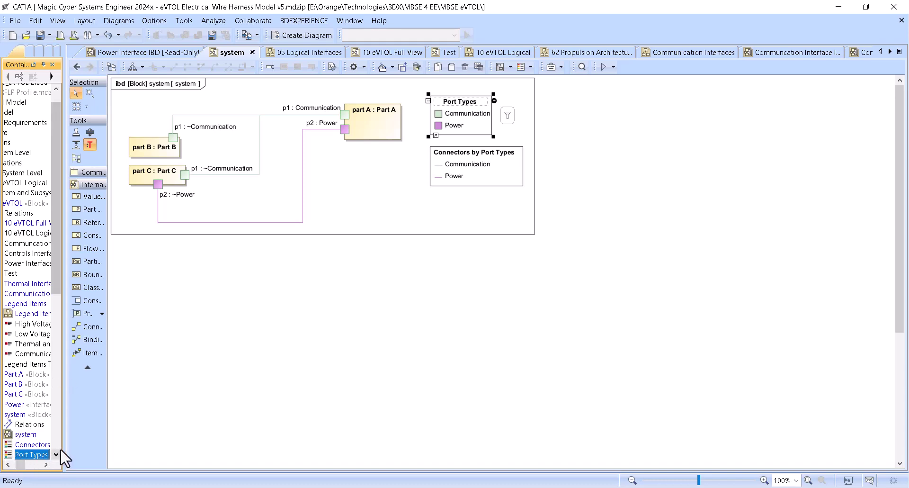
Filter the diagram by the Communication item of the Port Types legend and separately by its Power item, clearing each filter.
left_click(468, 114)
left_click(503, 106)
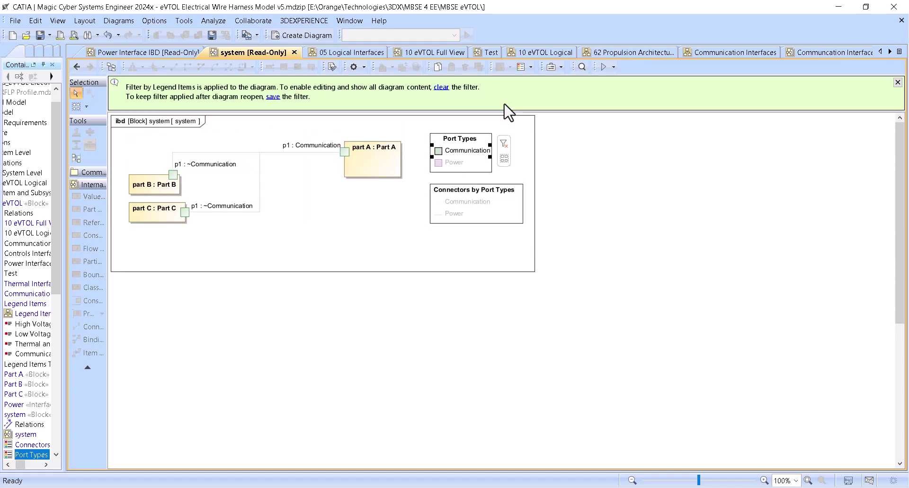
left_click(503, 144)
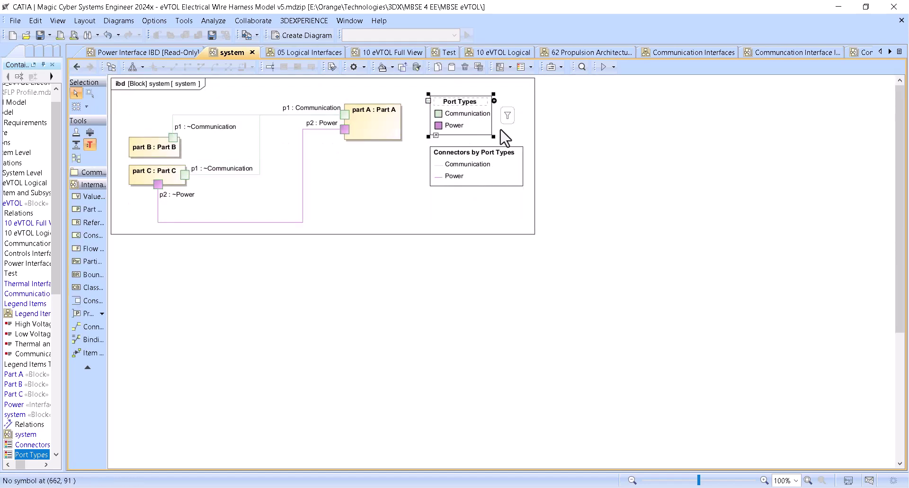
left_click(454, 128)
left_click(506, 116)
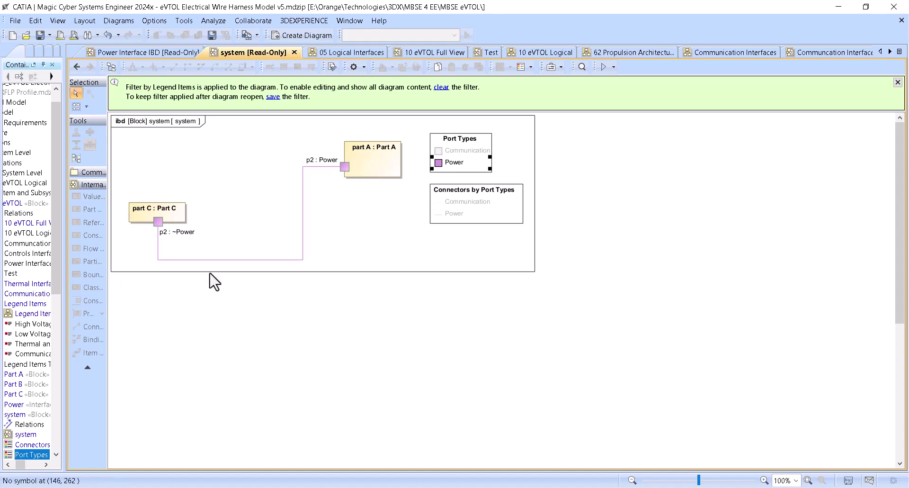
left_click(503, 156)
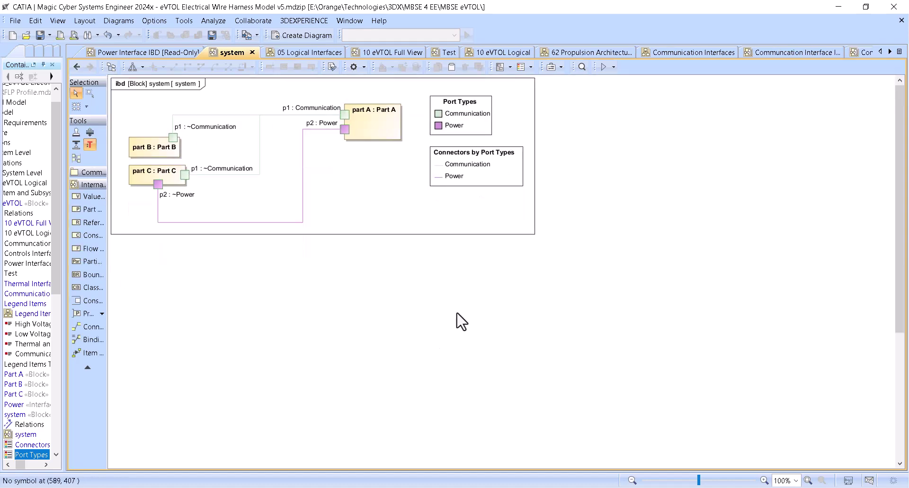
Delete the Port Types and Connectors by Port Types legends.
left_click(474, 112)
key("Delete")
left_click(487, 159)
key("Delete")
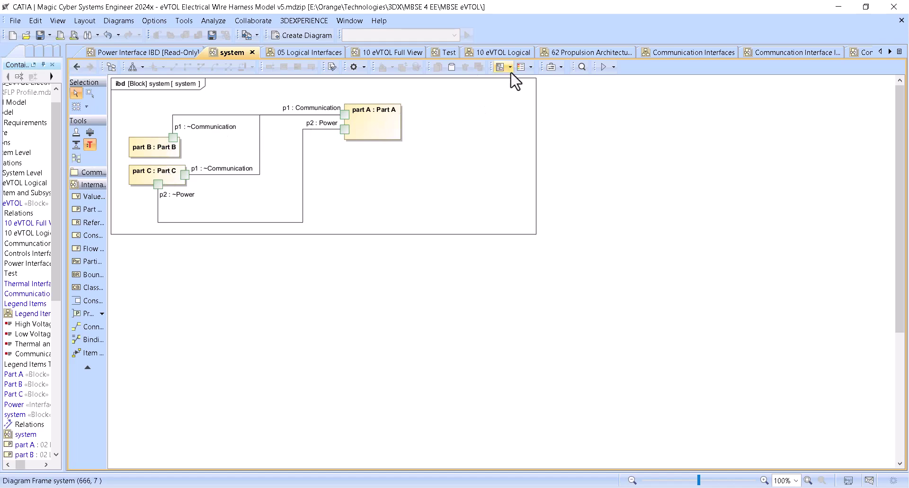
left_click(531, 67)
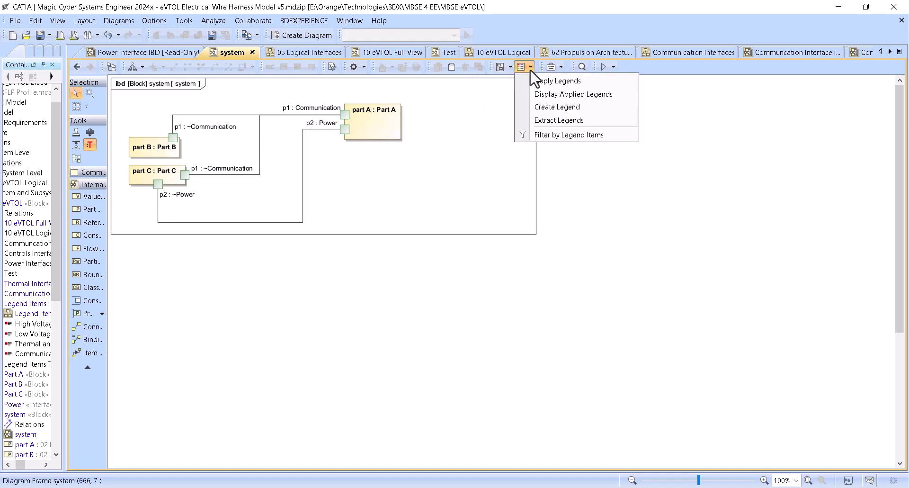
left_click(561, 121)
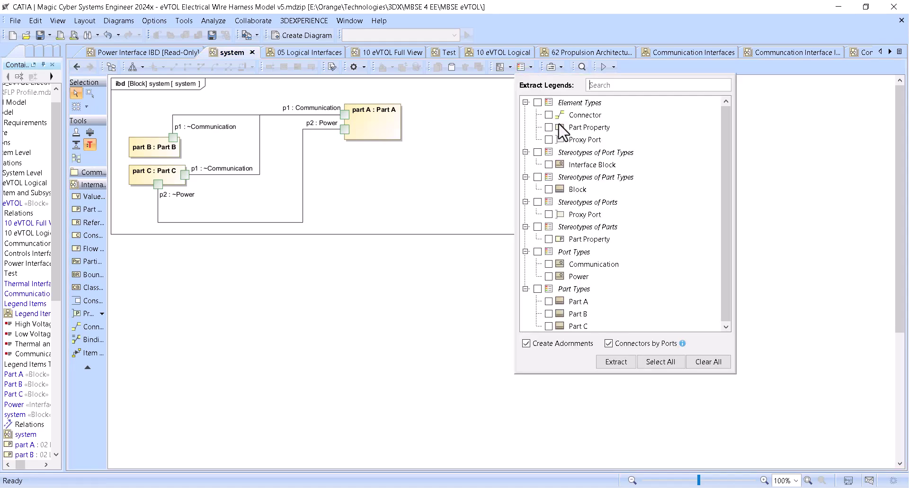
left_click(507, 341)
Create a new legend named UC and place it beside part A, inside the diagram frame.
left_click(531, 67)
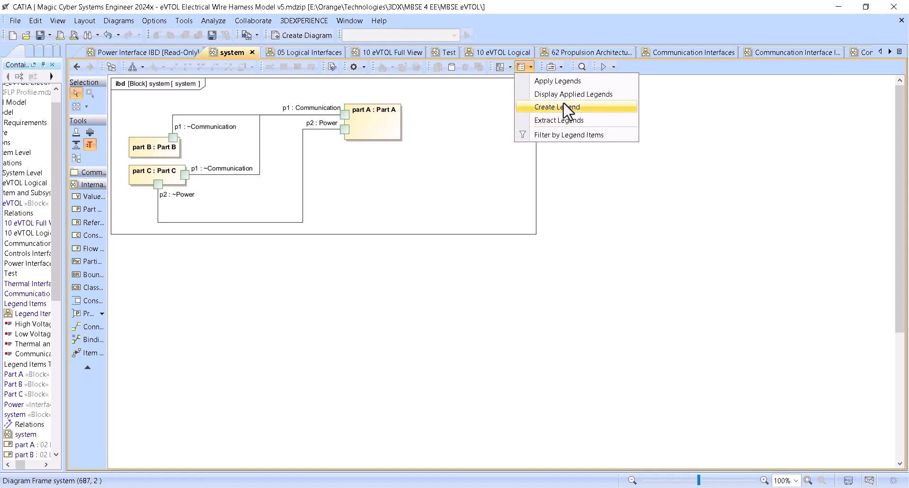
left_click(558, 107)
type("use CAc")
key("Return")
left_click_drag(464, 111, 498, 133)
Add a legend item named Change to the UC legend with the red fill colour RGB [204, 0, 51].
left_click(518, 121)
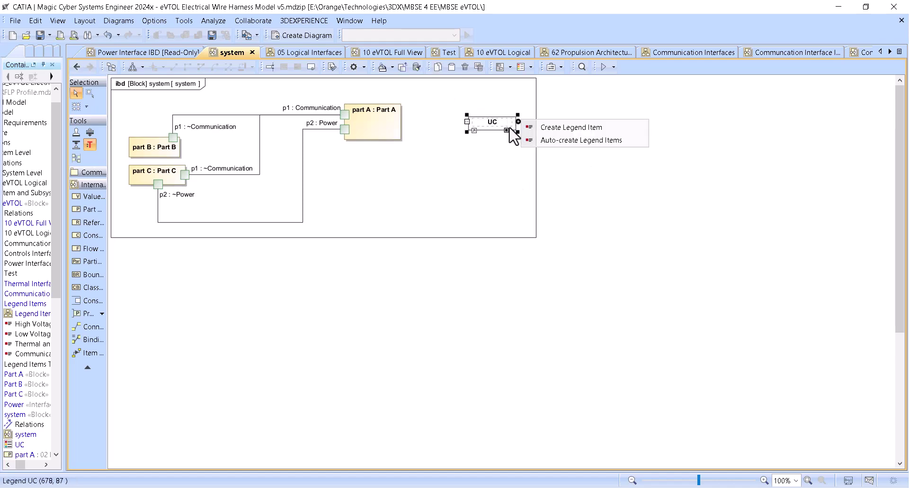
left_click(545, 133)
type("Change")
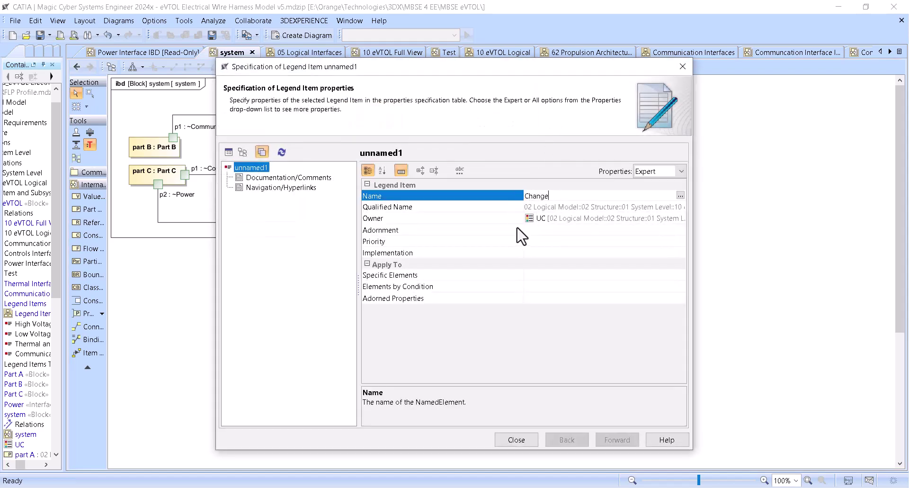
left_click(582, 230)
left_click(681, 230)
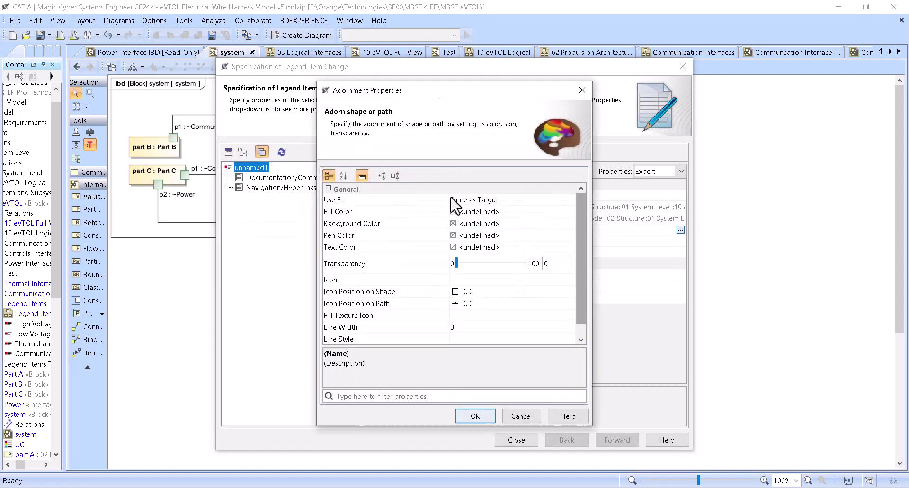
left_click(542, 221)
left_click(549, 212)
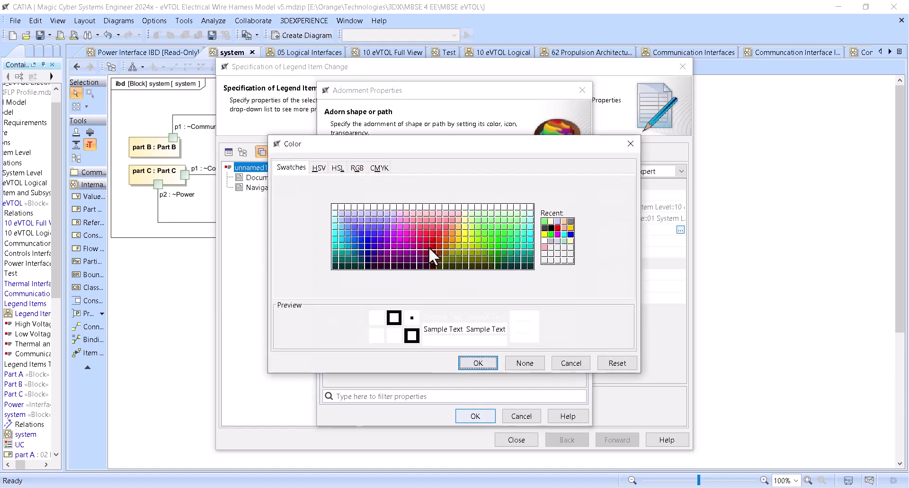
left_click(429, 247)
left_click(479, 364)
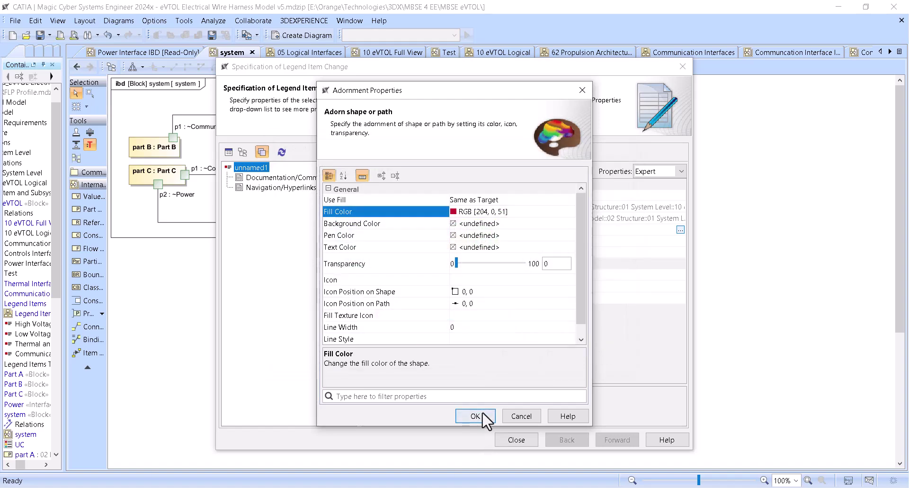
left_click(483, 415)
left_click(517, 439)
Add a legend item named Control to the UC legend with the green fill colour RGB [0, 255, 0].
left_click(511, 128)
left_click(520, 122)
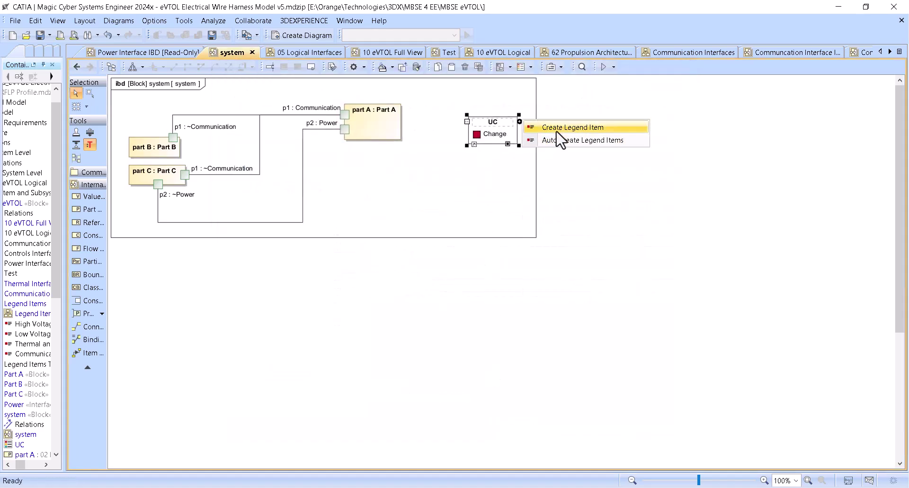
left_click(581, 128)
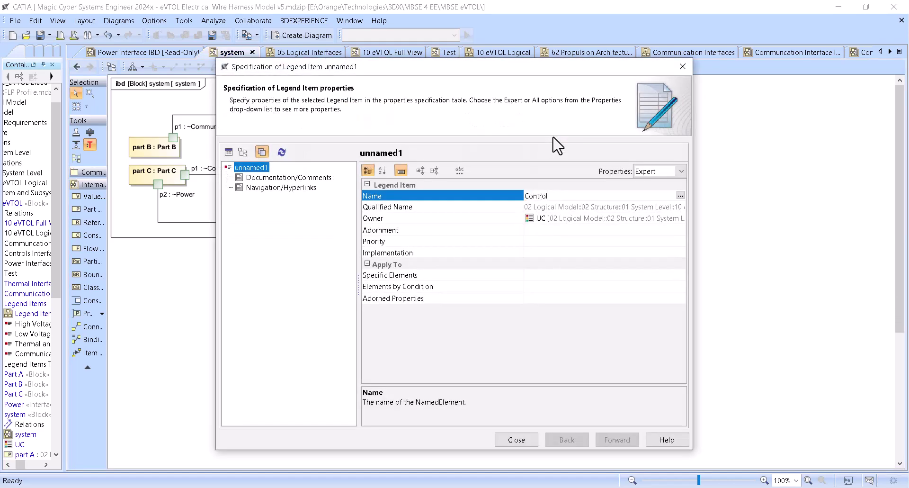
left_click(546, 229)
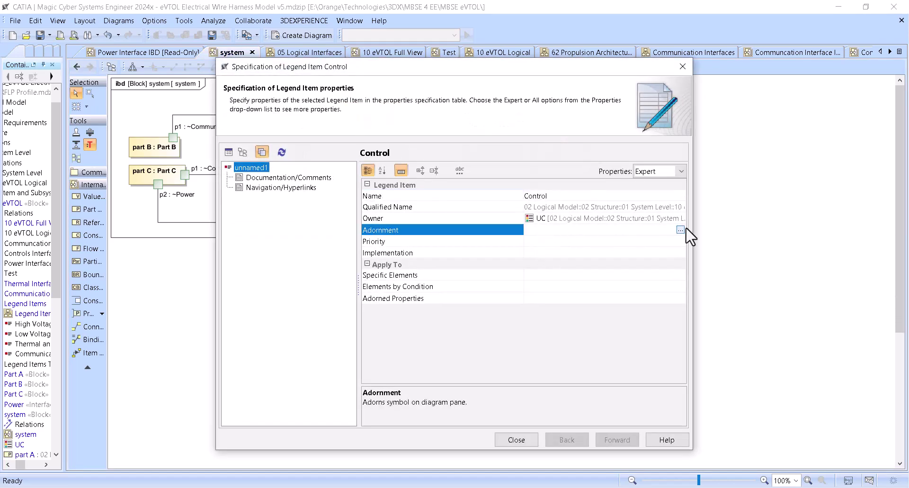
left_click(680, 230)
left_click(569, 212)
left_click(569, 211)
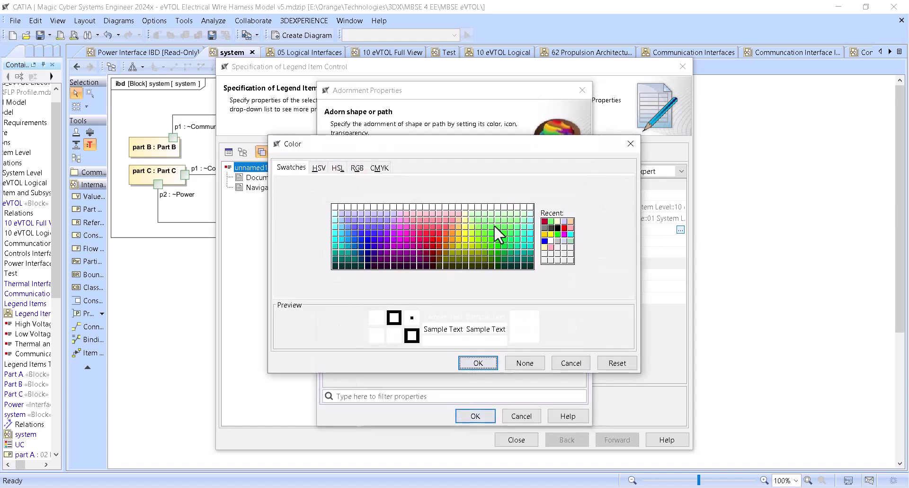
left_click(503, 244)
left_click(478, 363)
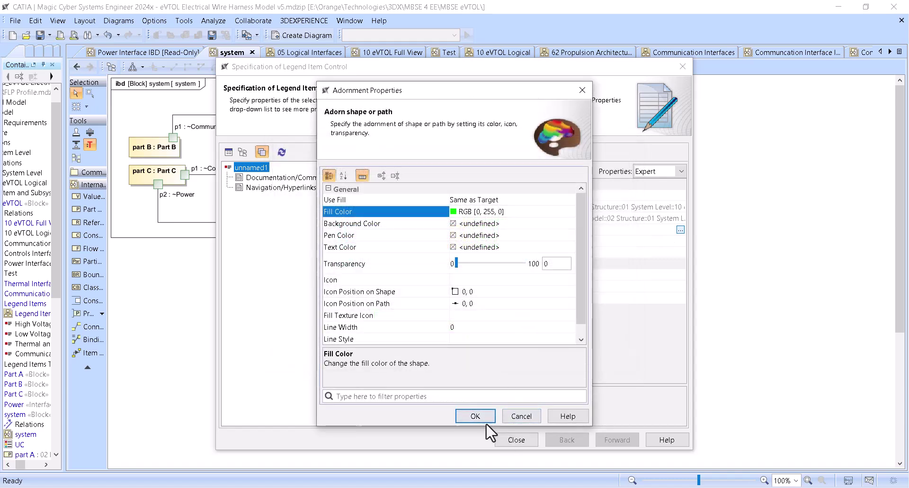
left_click(483, 419)
left_click(509, 439)
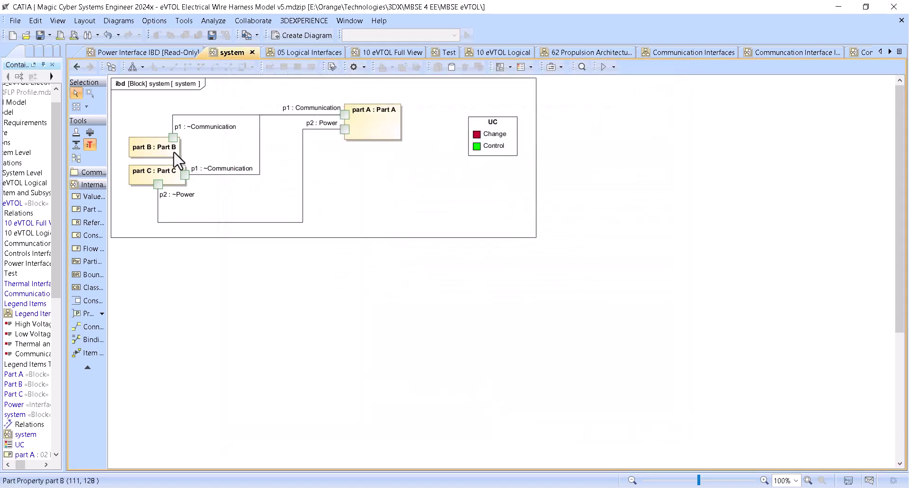
left_click(161, 152)
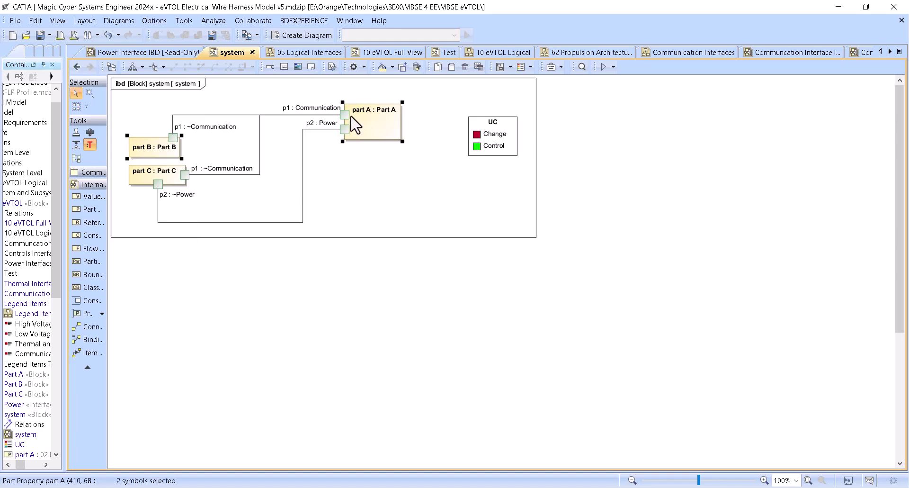
left_click(344, 117, "shift")
left_click(174, 137, "shift")
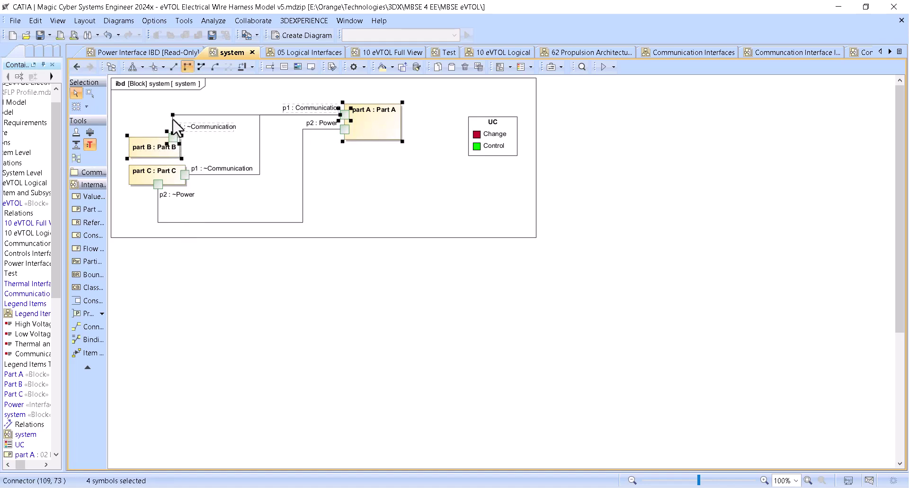
right_click(174, 121)
Apply the Control legend item to part A, part B, their Communication ports and the connector between those ports.
left_click(170, 146)
left_click(173, 137, "shift")
left_click(172, 125, "shift")
left_click(344, 114, "shift")
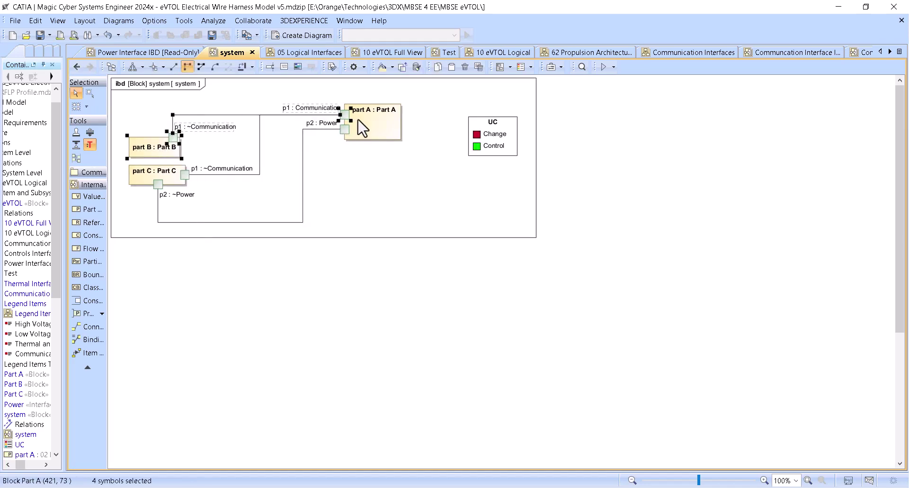
right_click(368, 115)
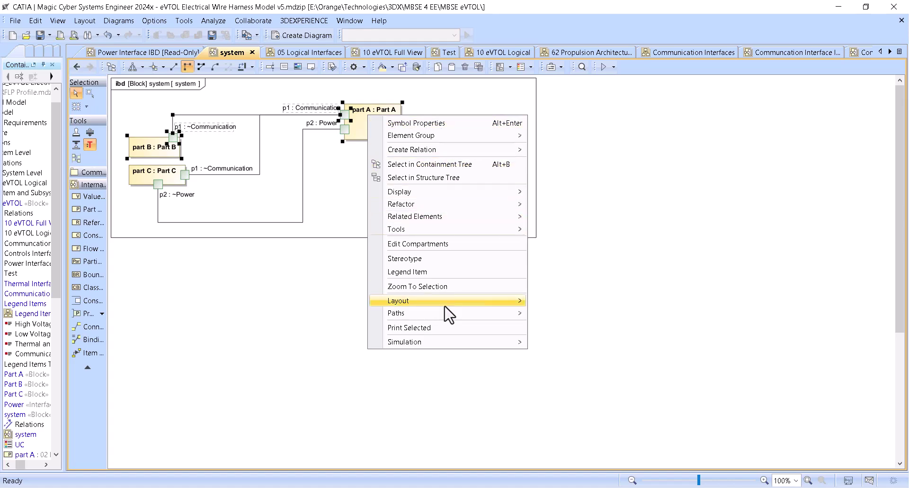
left_click(501, 280)
left_click(401, 155)
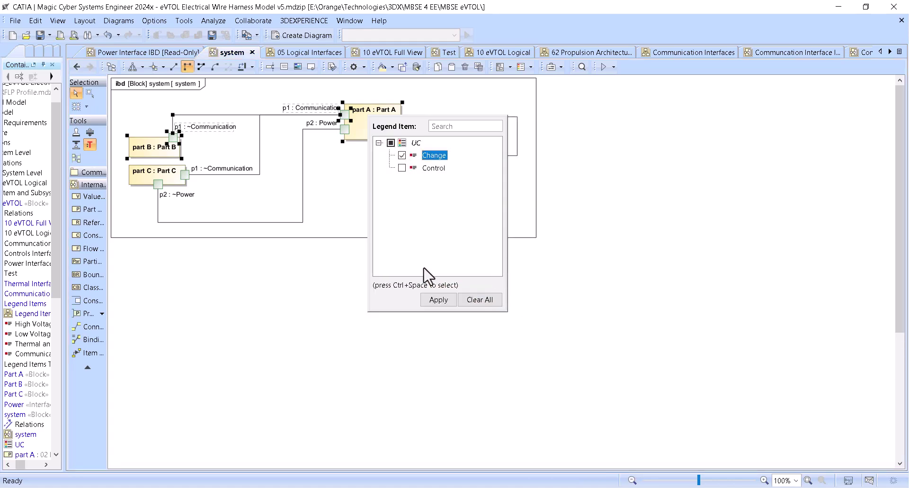
left_click(401, 167)
left_click(438, 299)
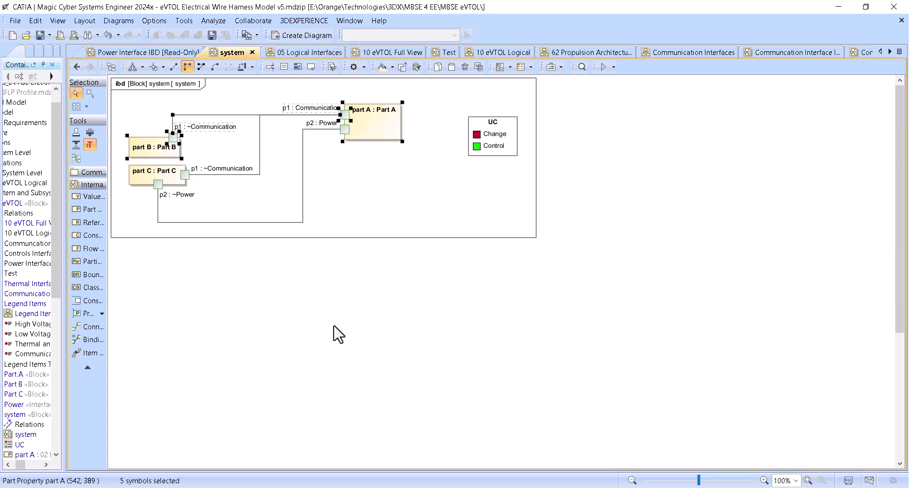
Apply the Change legend item to part A, part C, their Power ports and the connector between those ports.
left_click(374, 140)
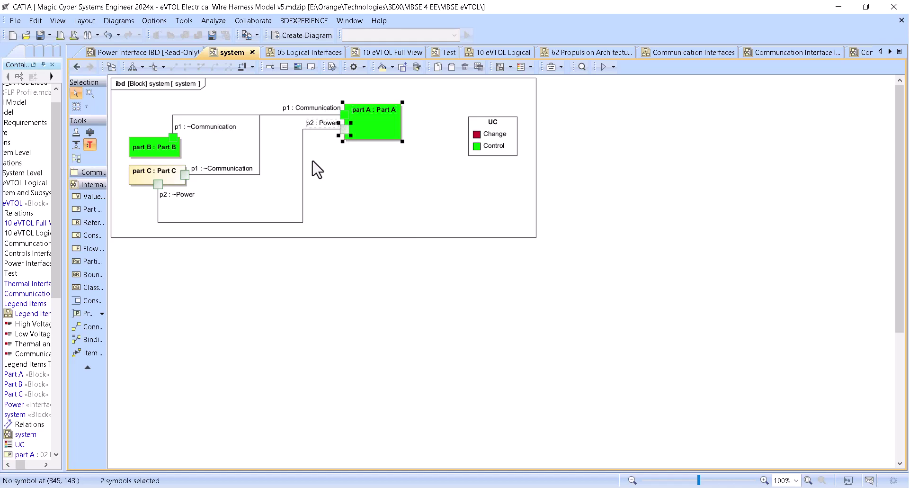
left_click(158, 201, "shift")
left_click(157, 184, "shift")
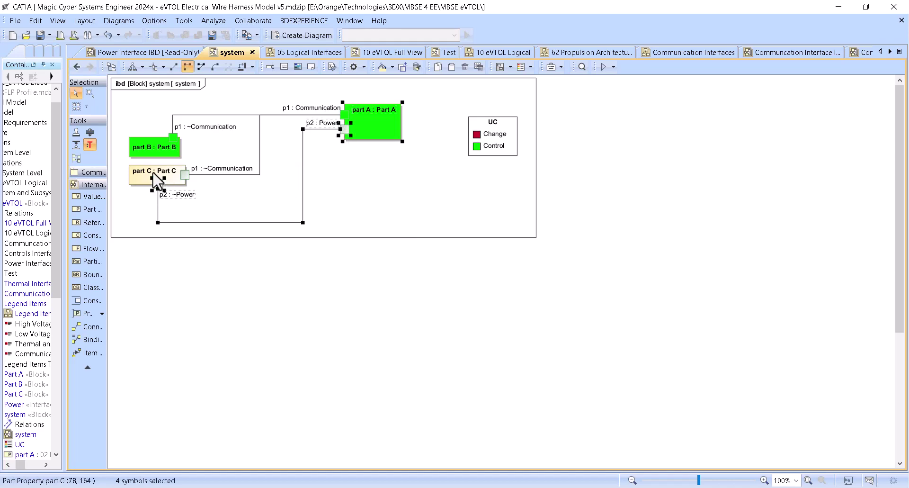
right_click(167, 176)
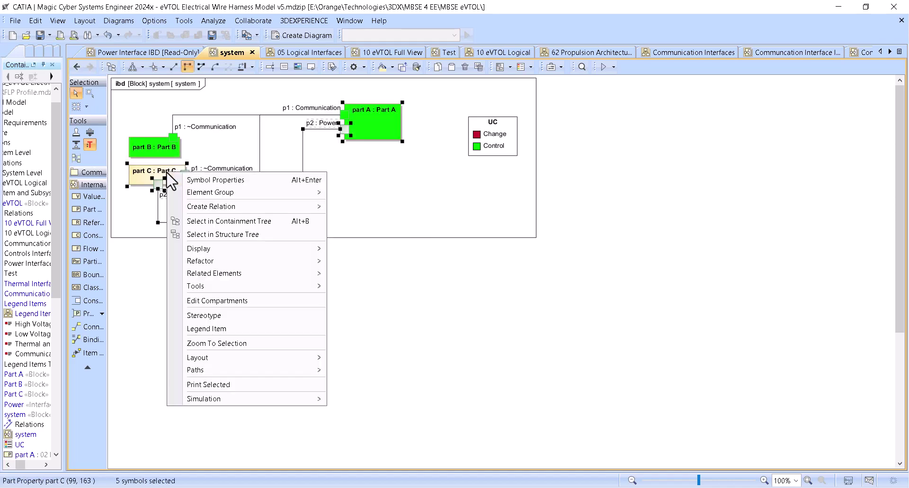
mouse_move(288, 369)
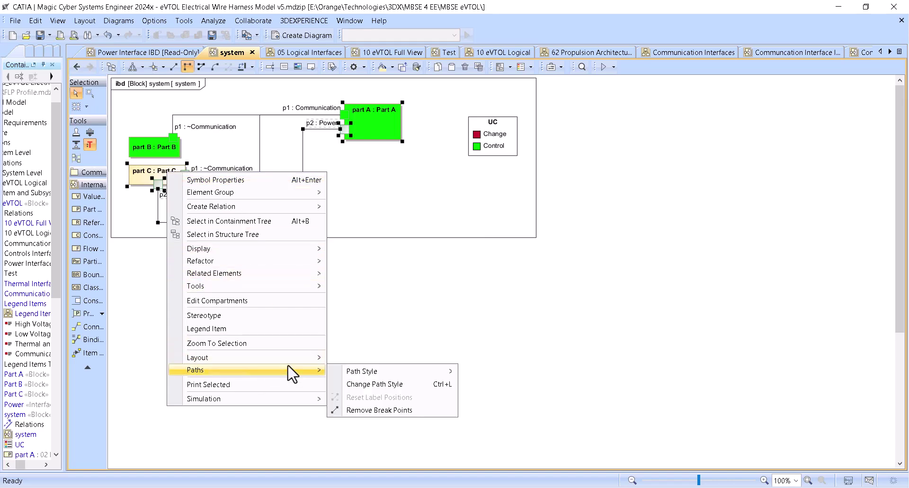
left_click(274, 329)
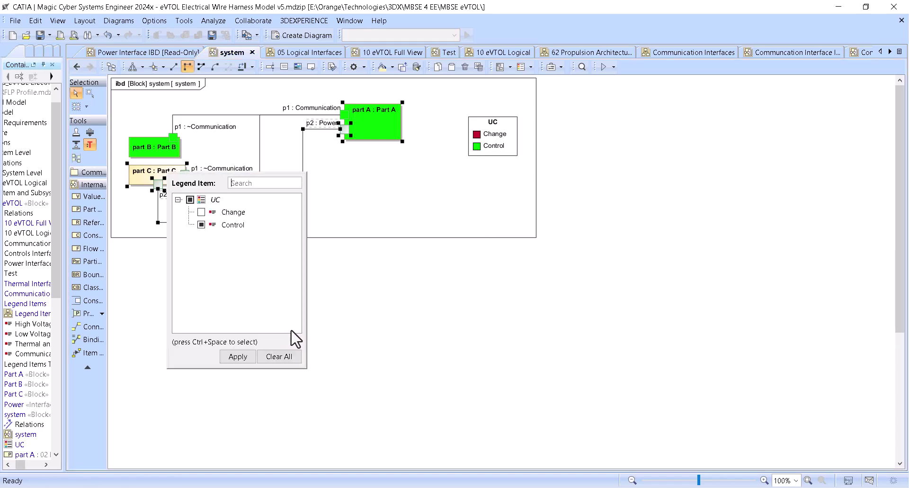
left_click(202, 213)
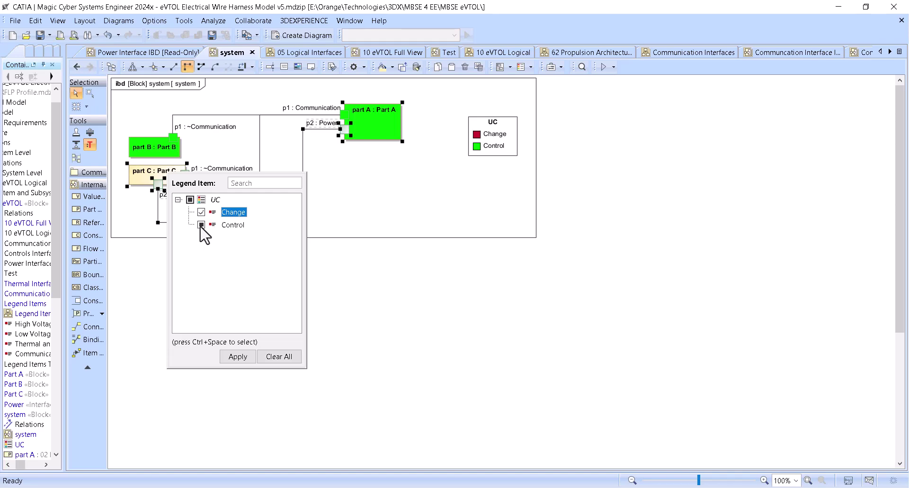
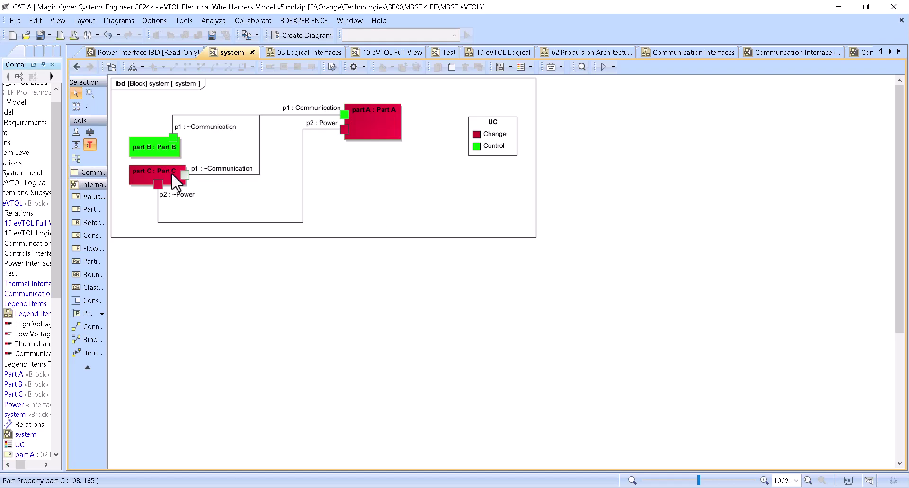
Filter the system diagram by the Control legend item and by the Change legend item, clearing each filter.
left_click(495, 146)
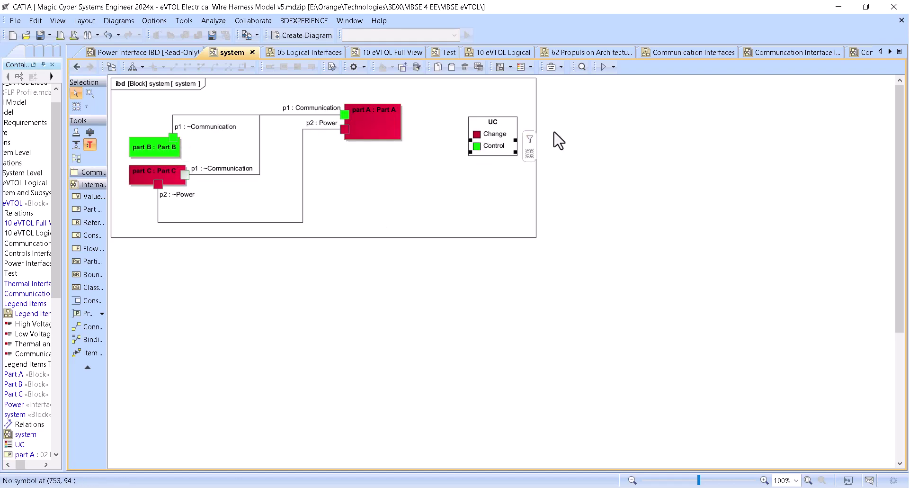
left_click(530, 138)
left_click(529, 176)
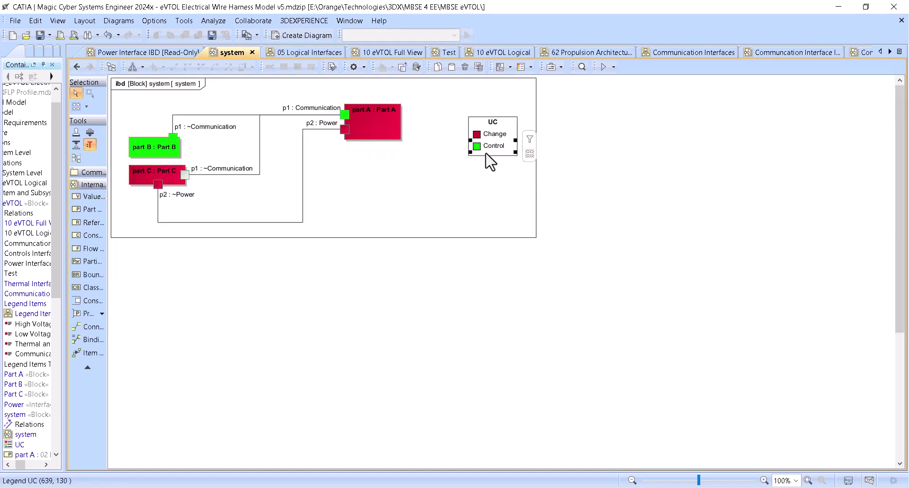
left_click(528, 128)
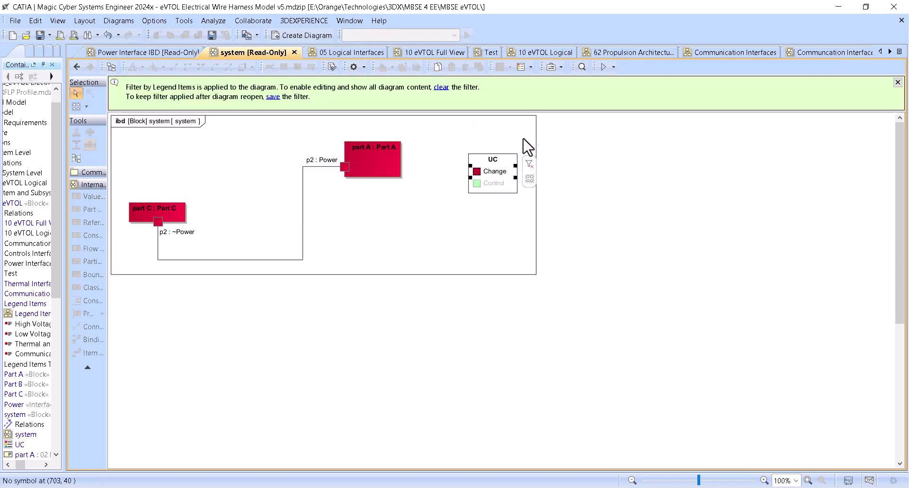
left_click(529, 178)
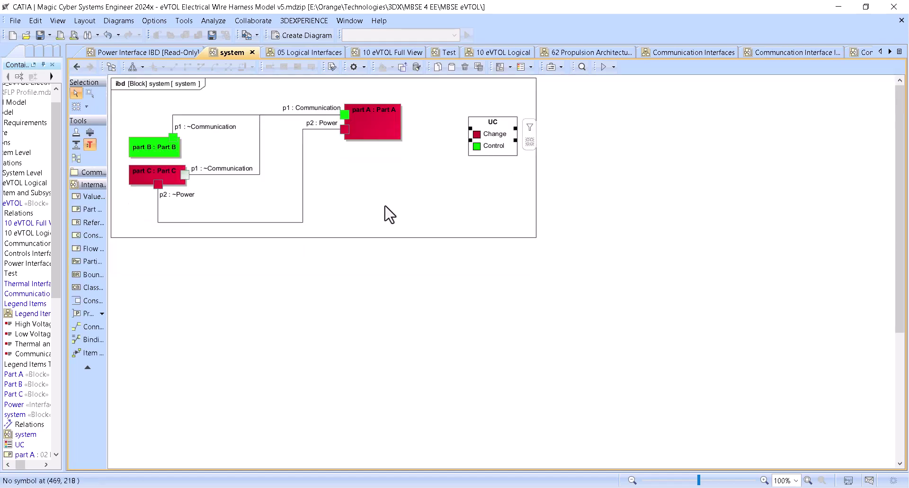
left_click(371, 129)
left_click(138, 176, "shift")
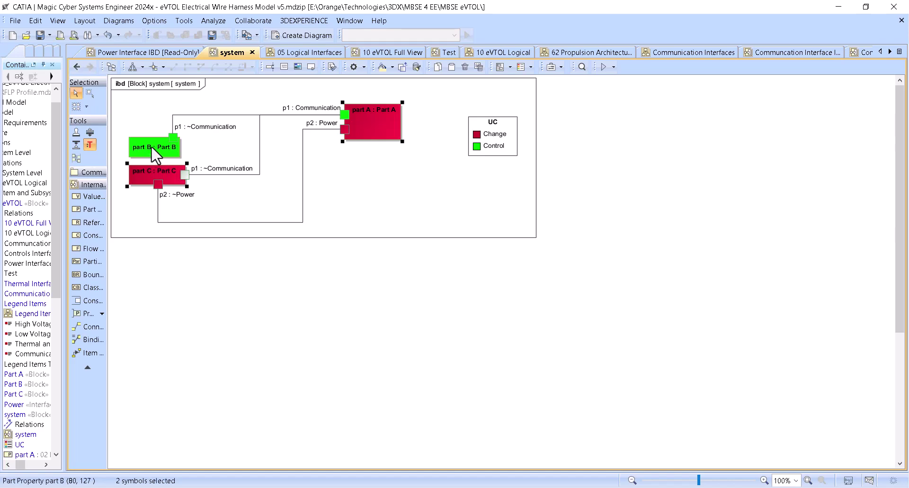
left_click(143, 152, "shift")
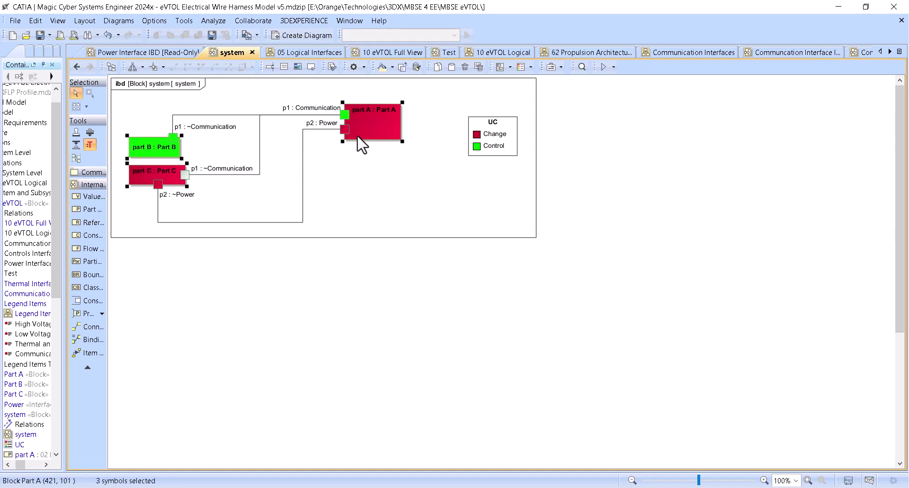
right_click(374, 130)
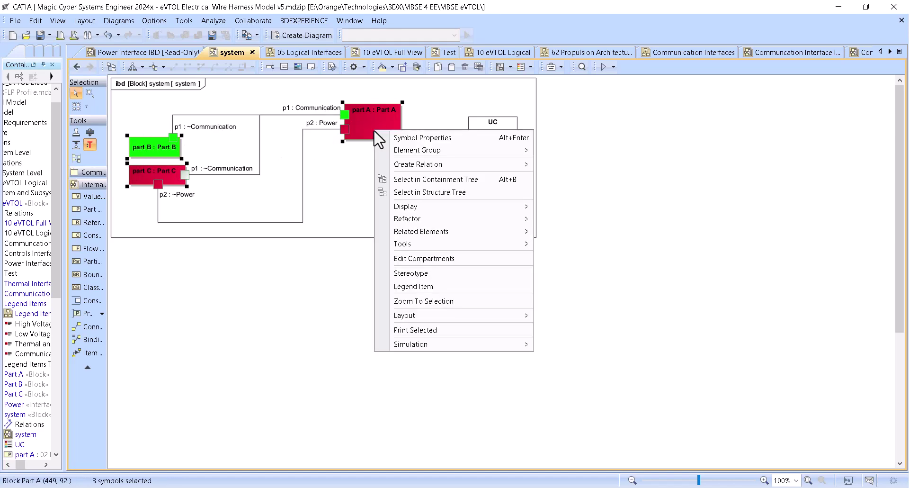
left_click(341, 217)
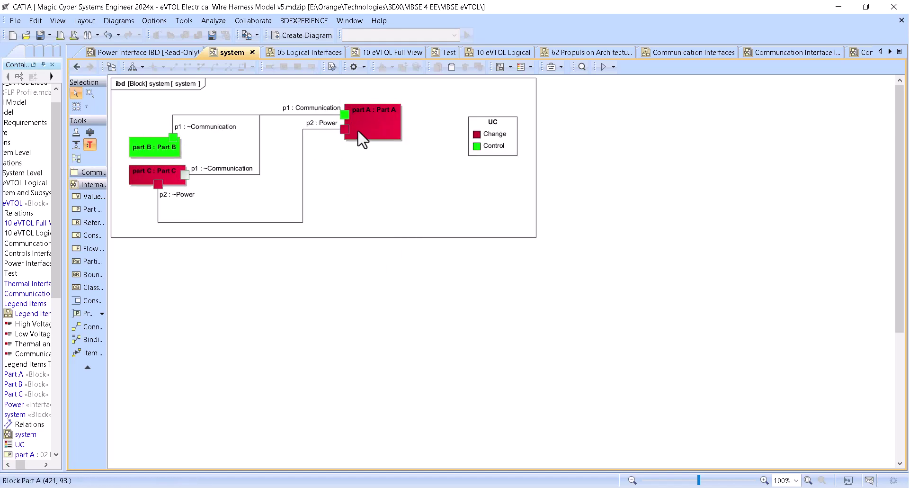
Open the adornment properties of the Change legend item and set its fill colour to RGB [238, 238, 238].
double_click(496, 140)
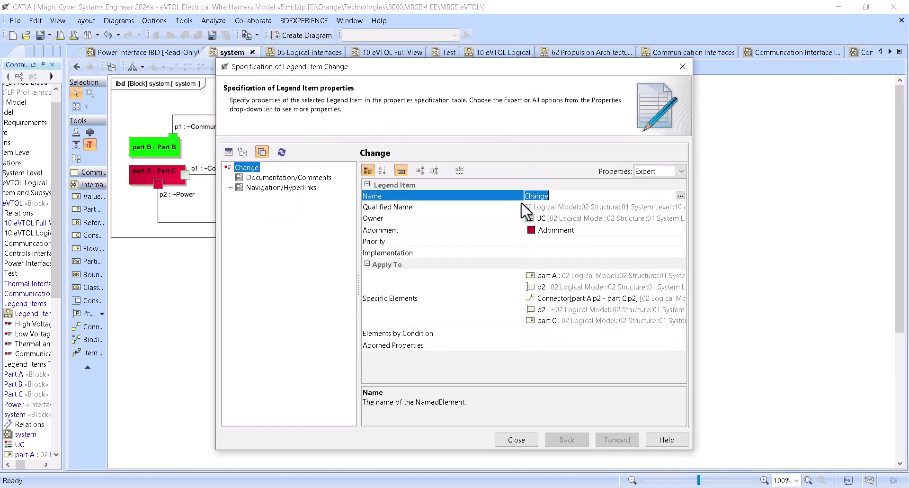
left_click(585, 231)
left_click(681, 230)
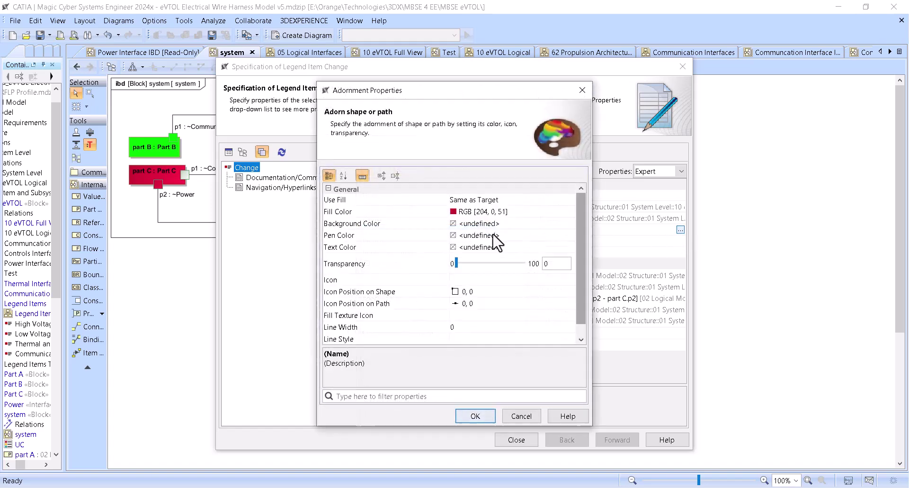
left_click(575, 212)
left_click(570, 211)
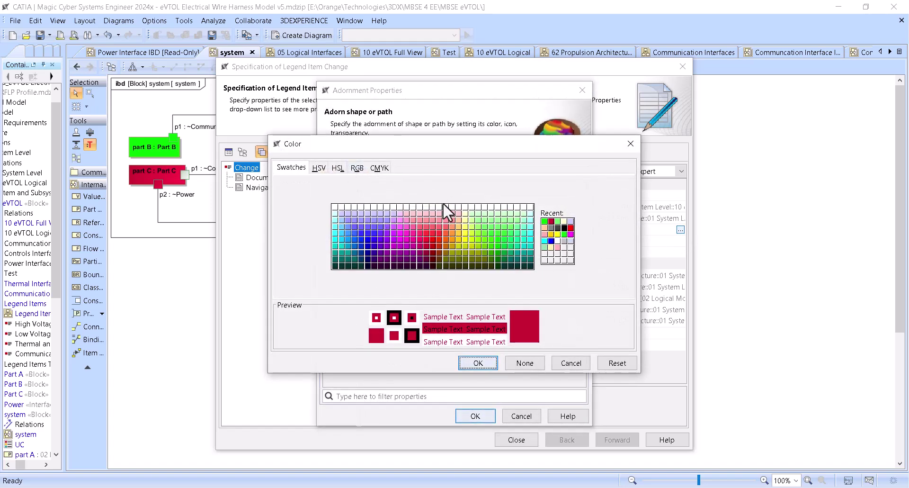
left_click(553, 257)
left_click(478, 362)
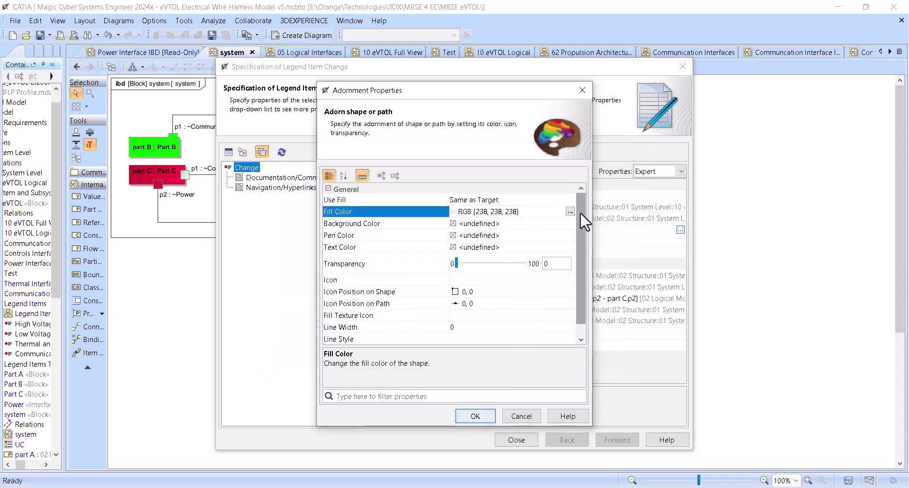
Remove the fill colour from the Change legend item's adornment so it is undefined.
left_click(571, 212)
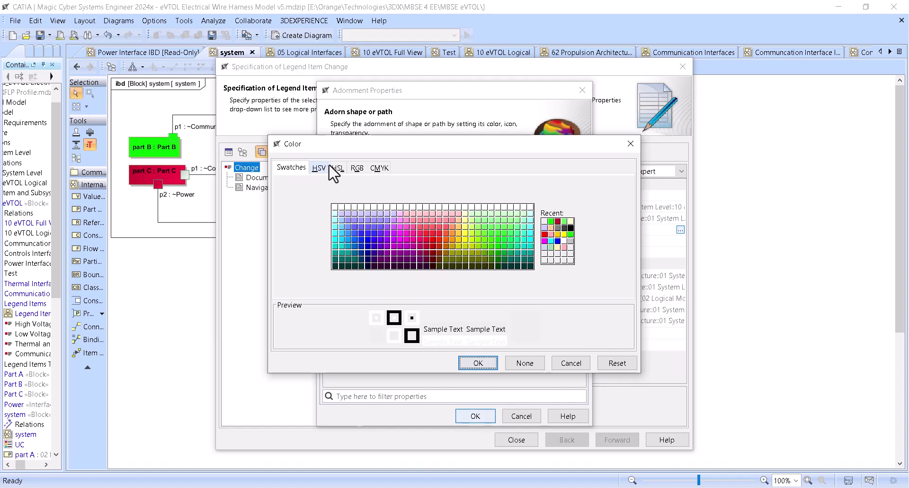
left_click(617, 363)
left_click(488, 365)
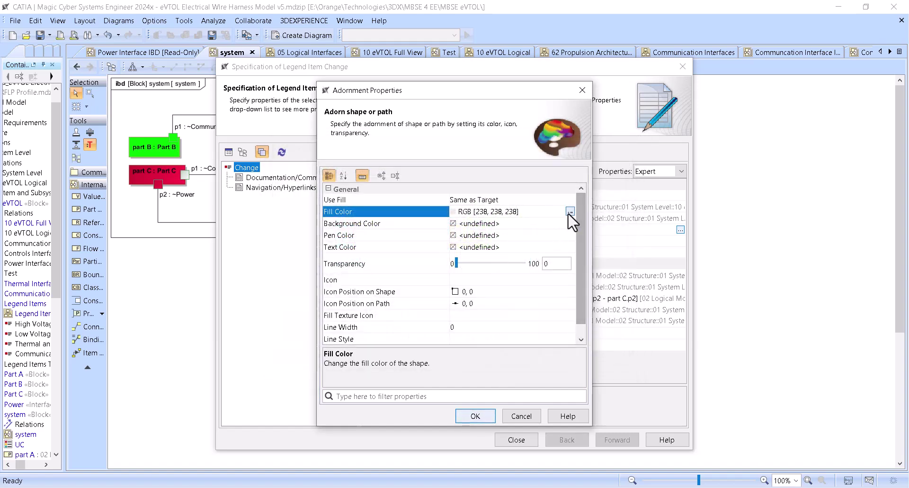
left_click(570, 212)
left_click(610, 362)
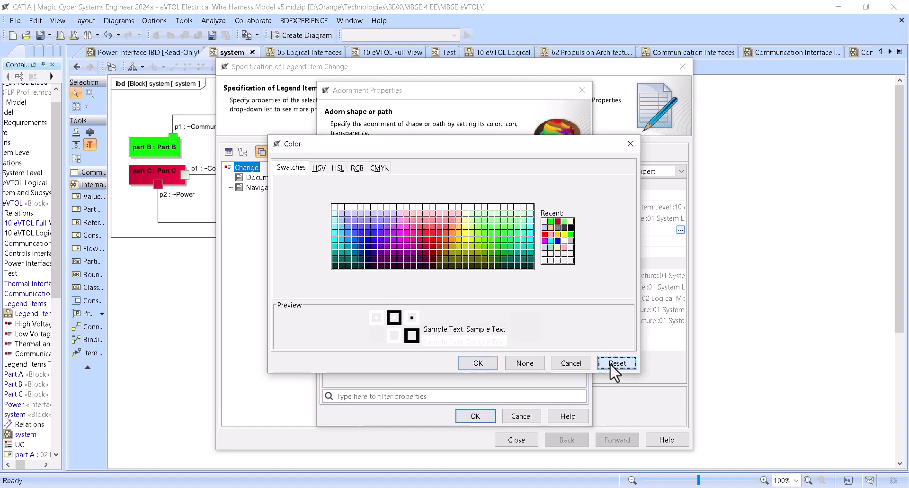
left_click(522, 363)
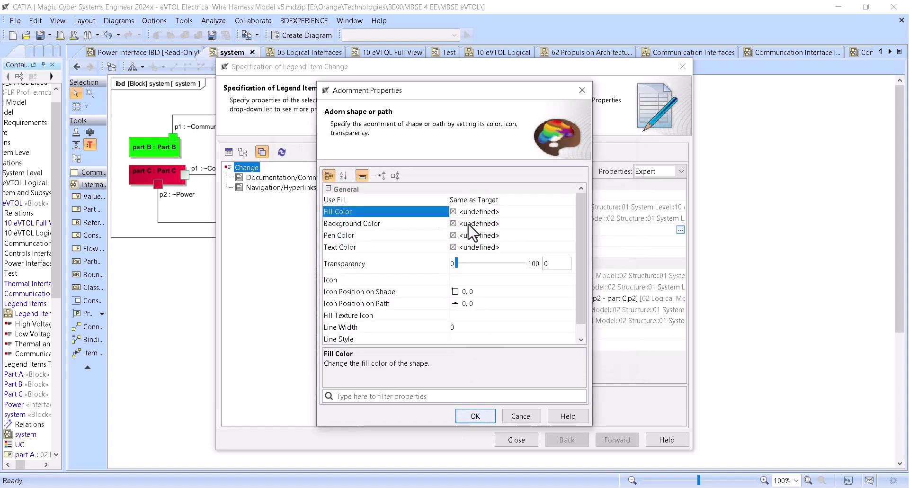
Set the Change adornment's pen colour to RGB [204, 0, 51] with a thicker line width, and close its specification.
left_click(516, 239)
left_click(570, 235)
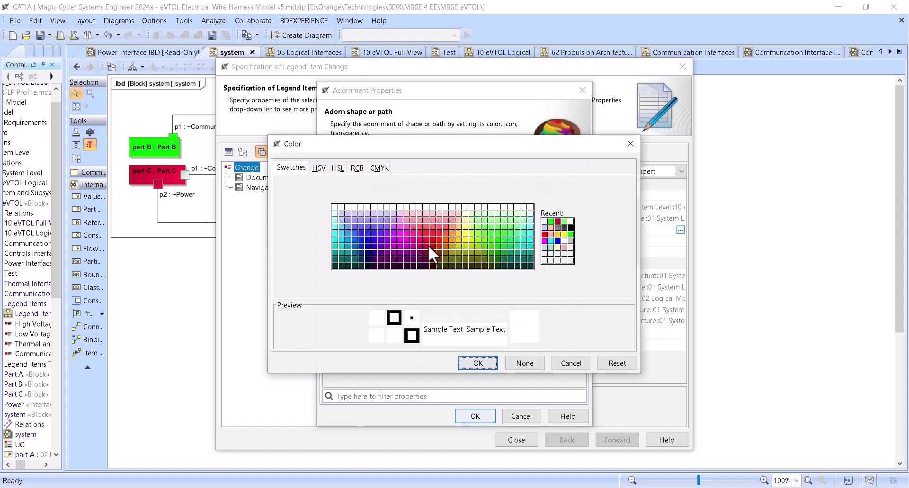
left_click(429, 244)
left_click(475, 366)
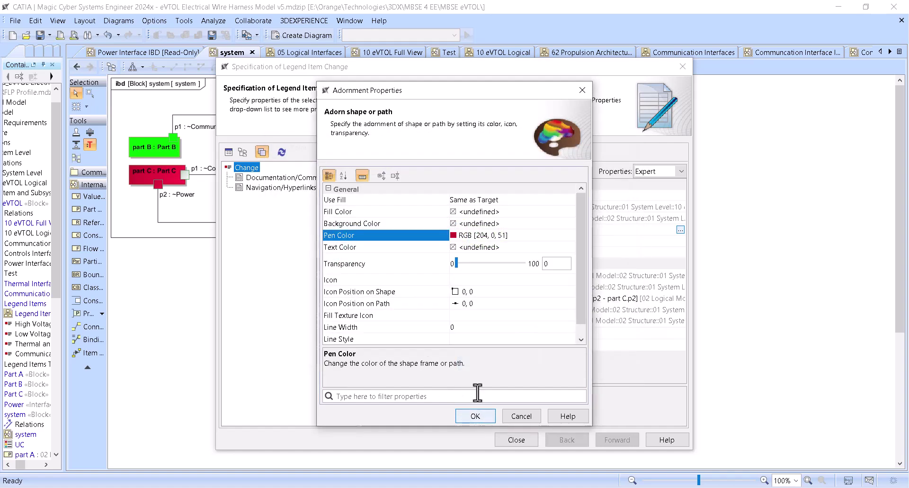
left_click(466, 327)
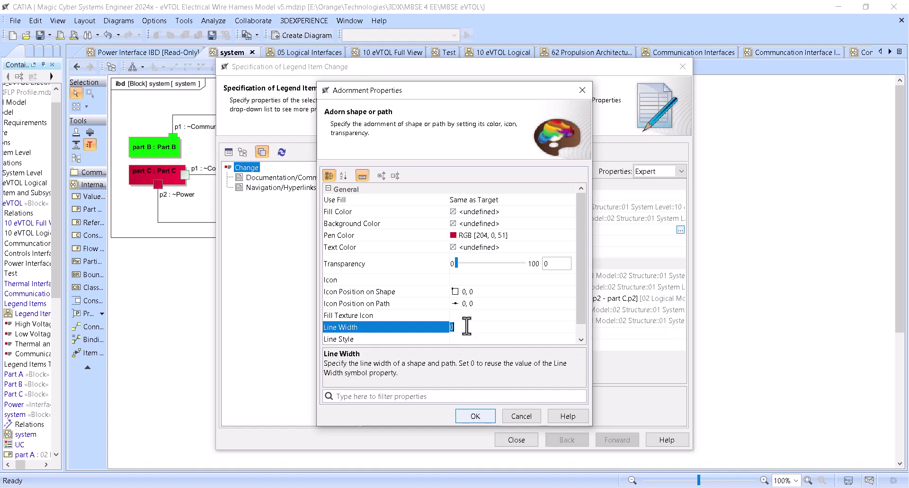
left_click(476, 415)
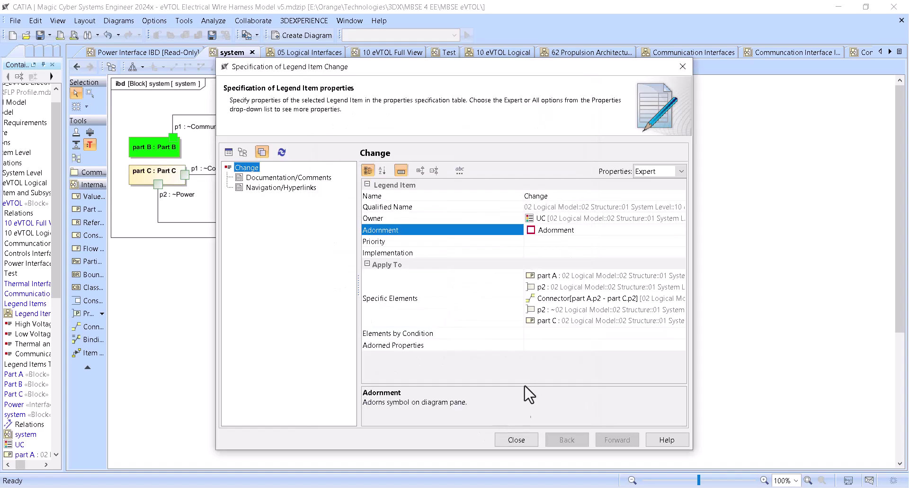
left_click(516, 440)
Open the adornment properties of the Control legend item and remove its fill colour.
double_click(499, 146)
left_click(584, 231)
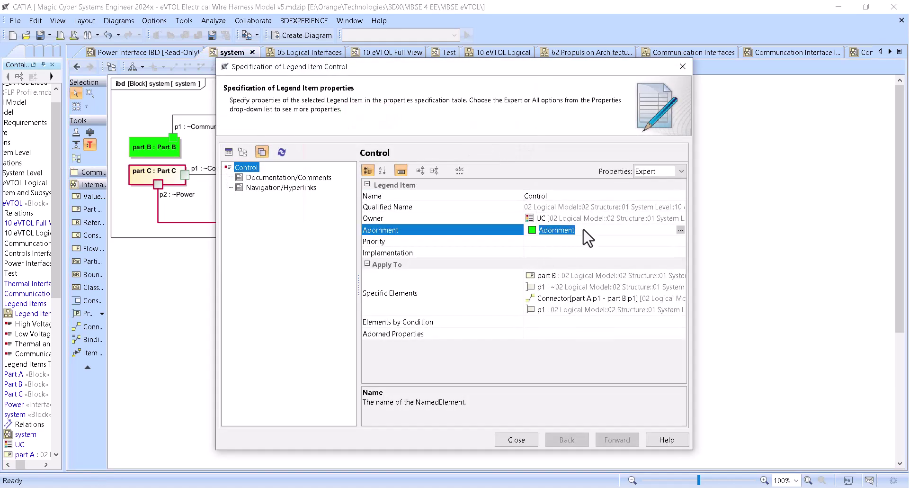
left_click(680, 229)
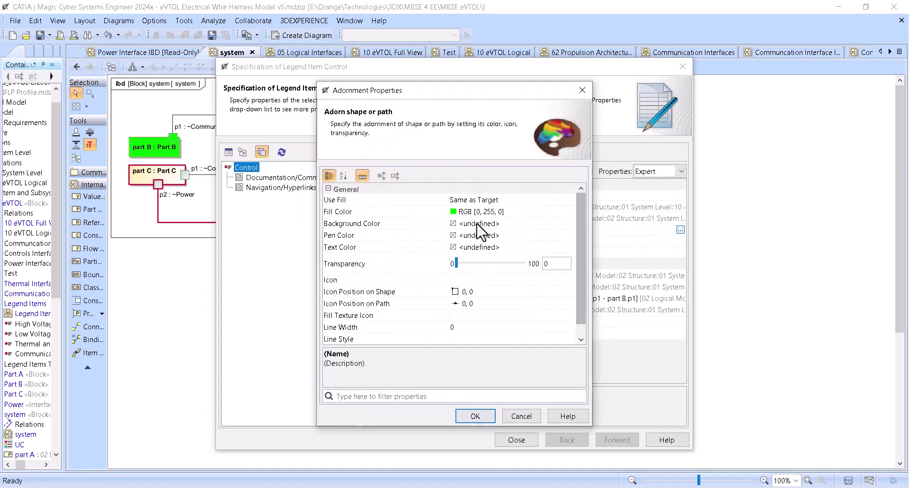
left_click(531, 212)
left_click(573, 211)
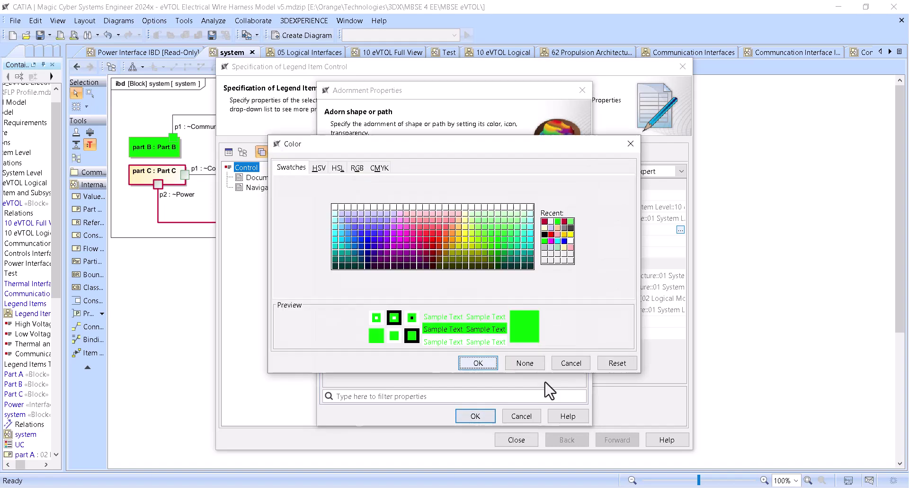
left_click(527, 364)
Set the Control adornment's line width to 2 and its pen colour to bright green, and close its specification.
left_click(469, 328)
type("2")
left_click(538, 235)
left_click(570, 234)
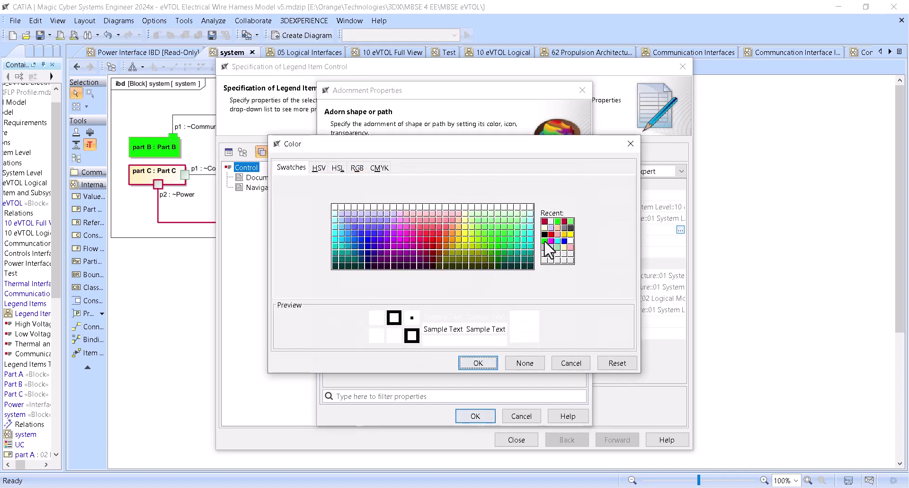
left_click(544, 240)
left_click(478, 363)
left_click(475, 415)
left_click(530, 442)
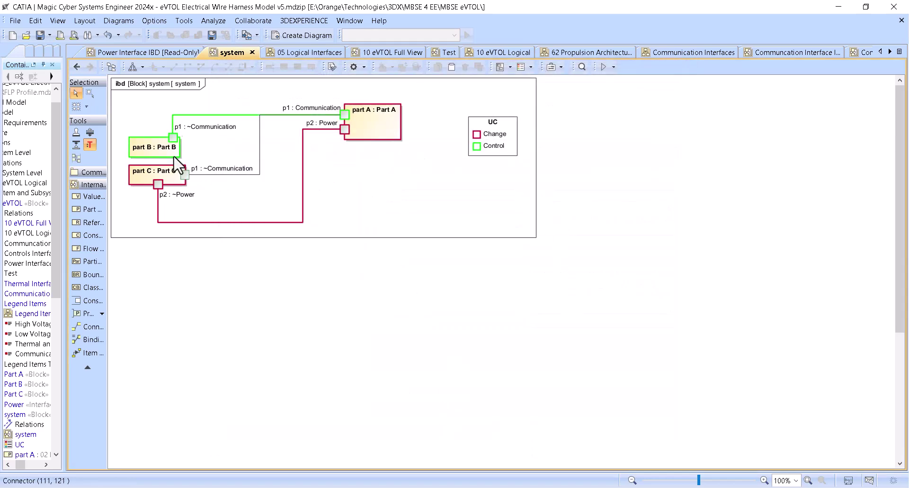
Filter the outlined system diagram by the UC legend's Control and Change items, restoring the full diagram after each.
left_click(497, 147)
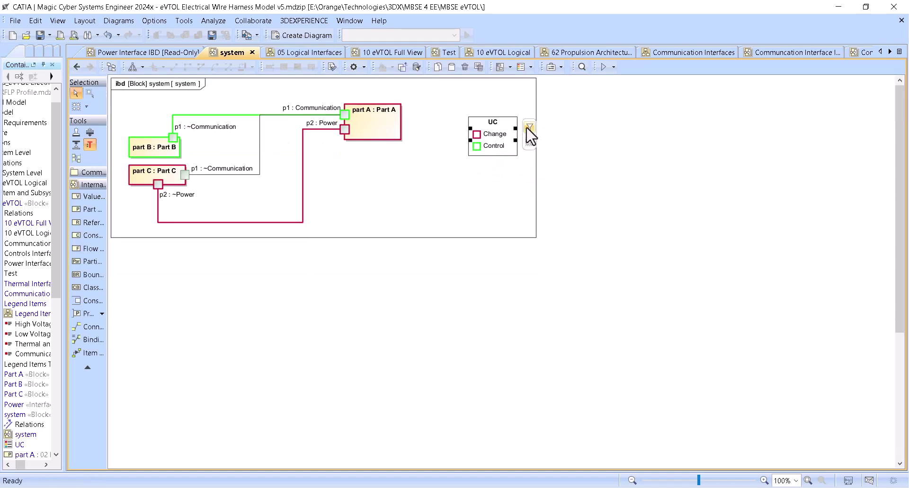
left_click(530, 139)
left_click(525, 167)
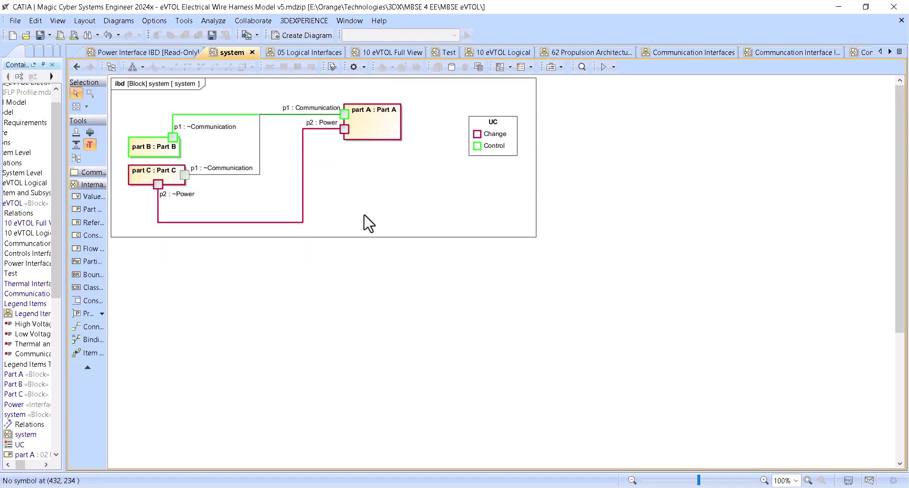